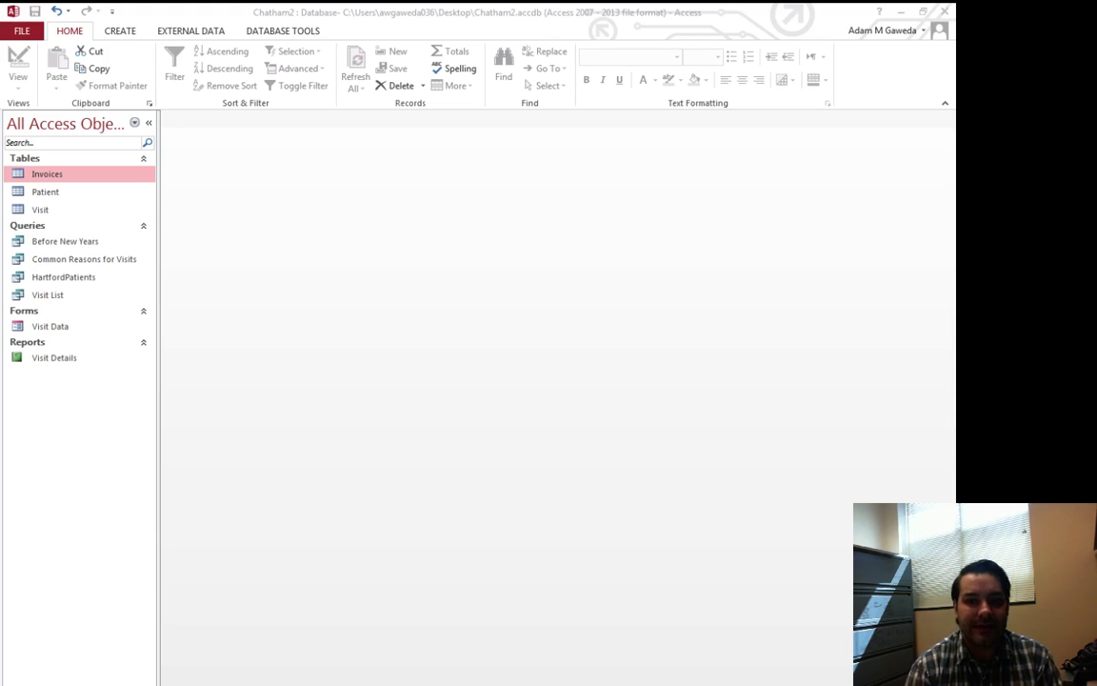
# - Open the Invoices, Visit and Patient tables and compare the fields they contain
pyautogui.doubleClick(52, 176)
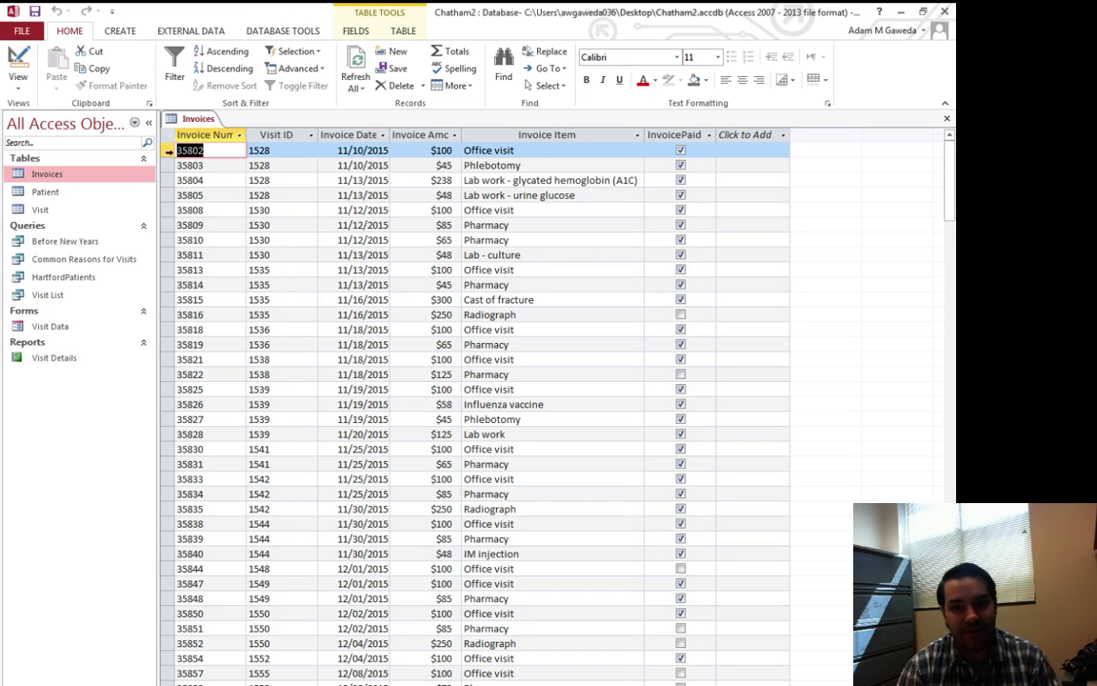
pyautogui.click(39, 211)
pyautogui.doubleClick(40, 210)
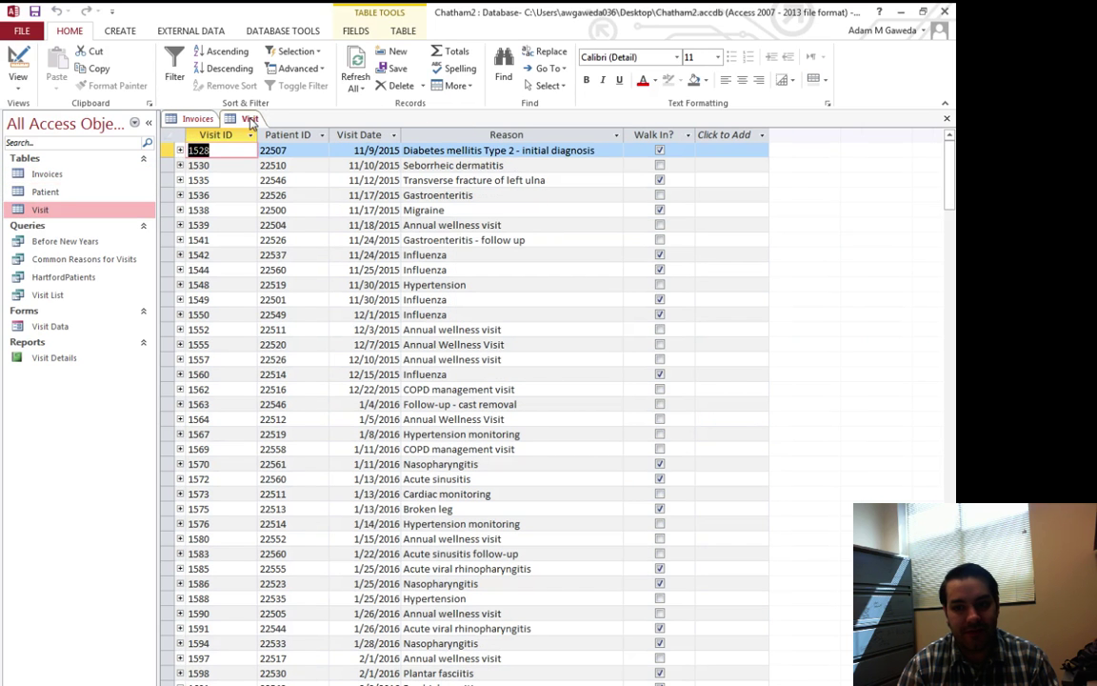
pyautogui.doubleClick(45, 191)
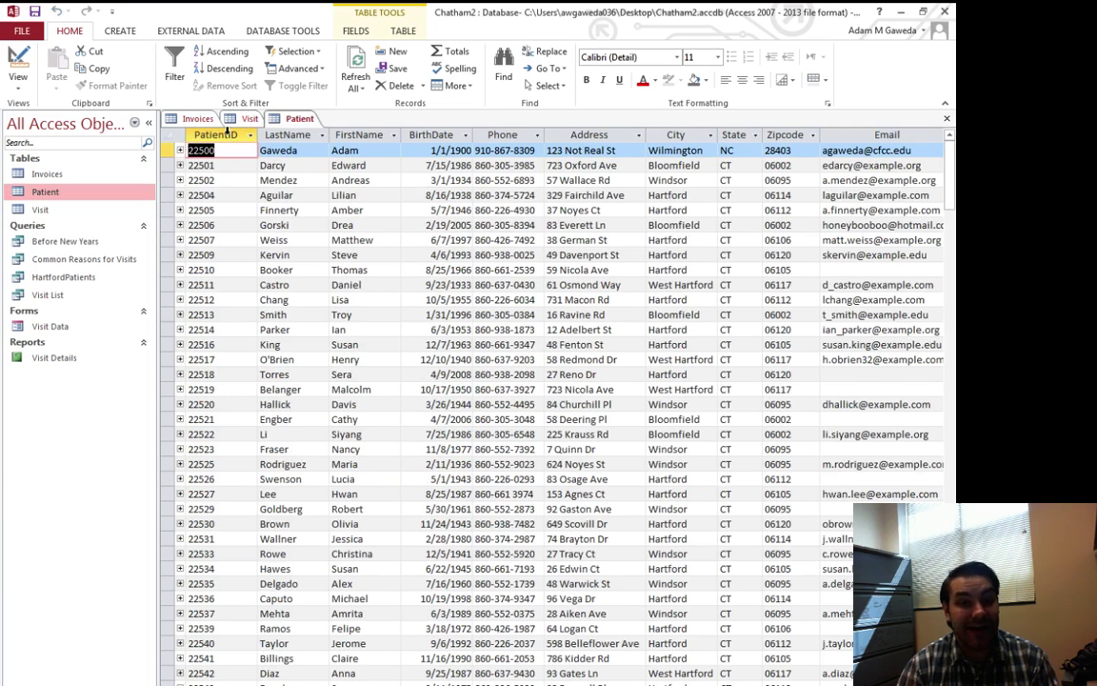
pyautogui.click(195, 118)
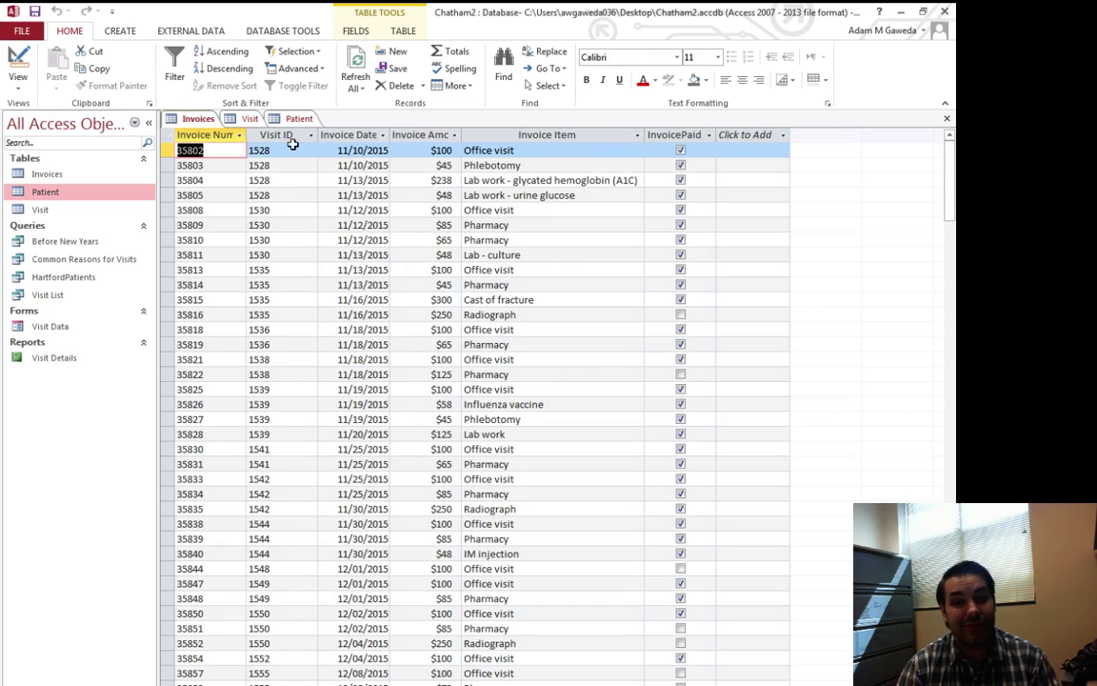
pyautogui.click(299, 118)
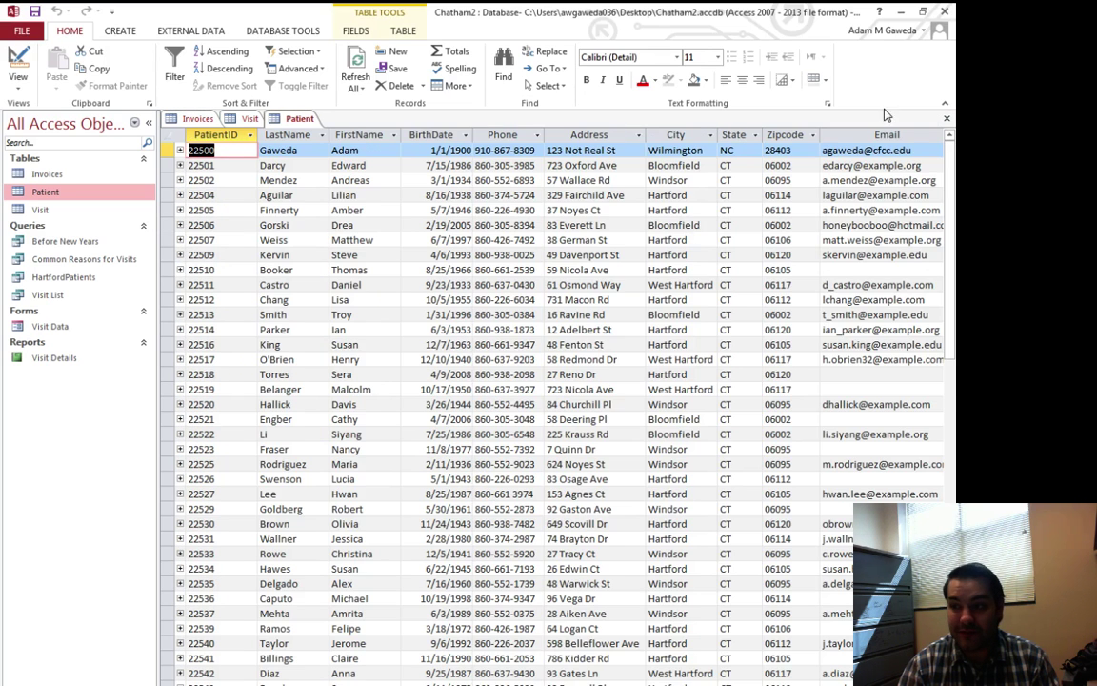
# - Examine the Invoices fields from the invoice number through InvoicePaid, closing all three open tables
pyautogui.click(946, 118)
pyautogui.click(233, 118)
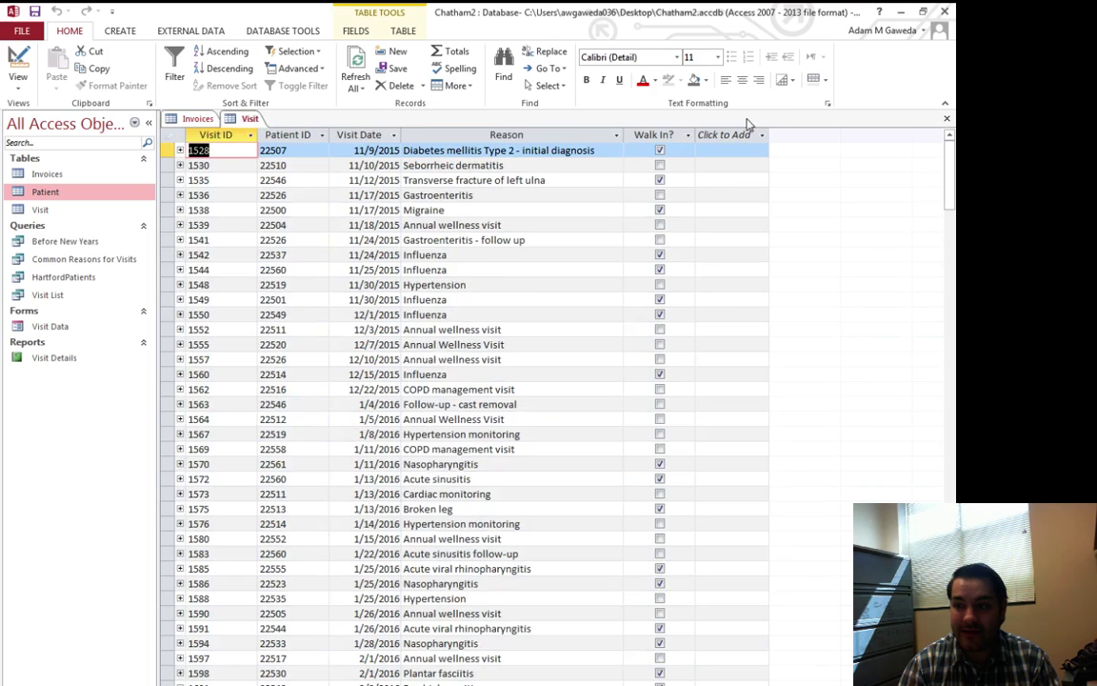
pyautogui.click(947, 118)
pyautogui.keyDown('shift'); pyautogui.click(400, 134); pyautogui.keyUp('shift')
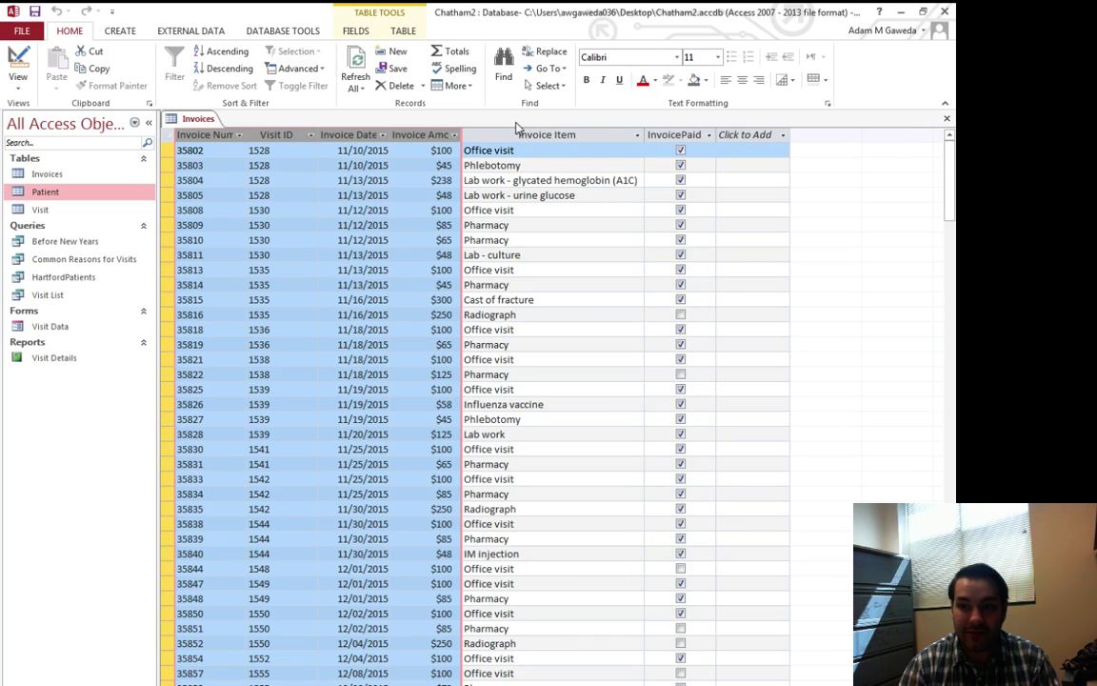
pyautogui.keyDown('shift'); pyautogui.click(526, 137); pyautogui.keyUp('shift')
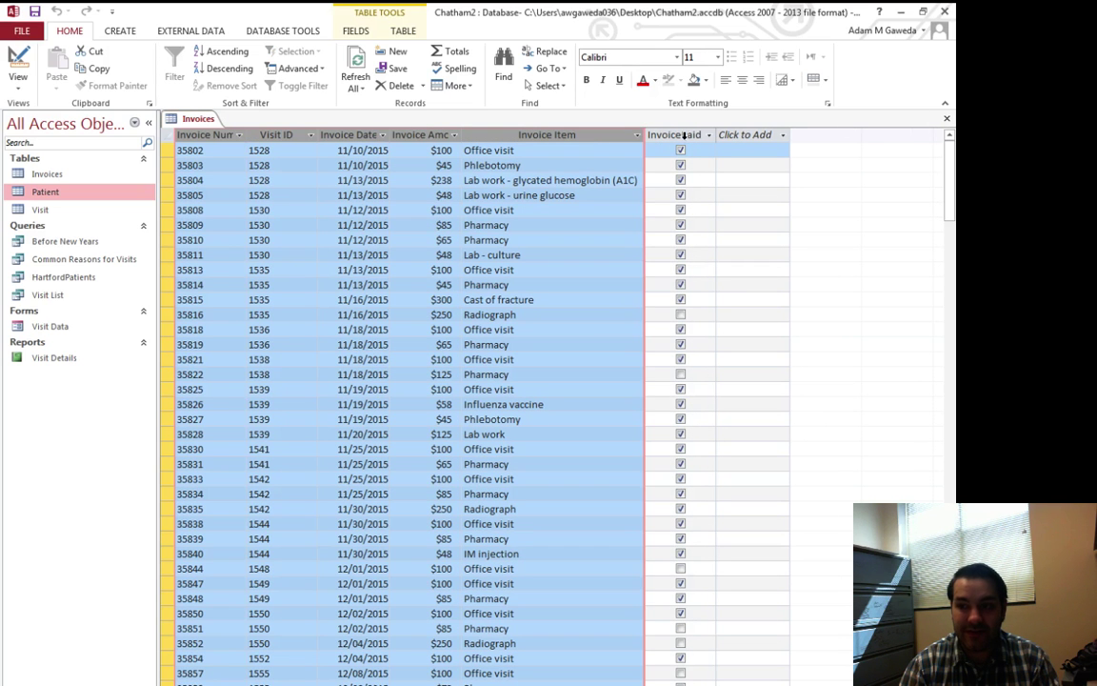
pyautogui.keyDown('shift'); pyautogui.click(674, 134); pyautogui.keyUp('shift')
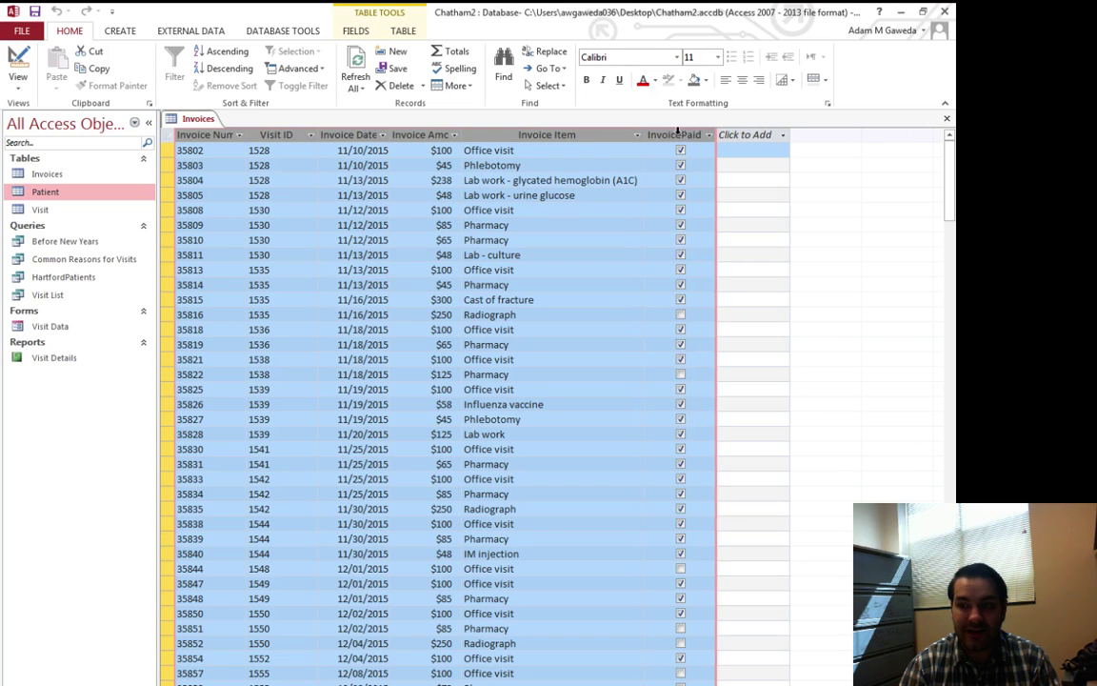
pyautogui.click(947, 118)
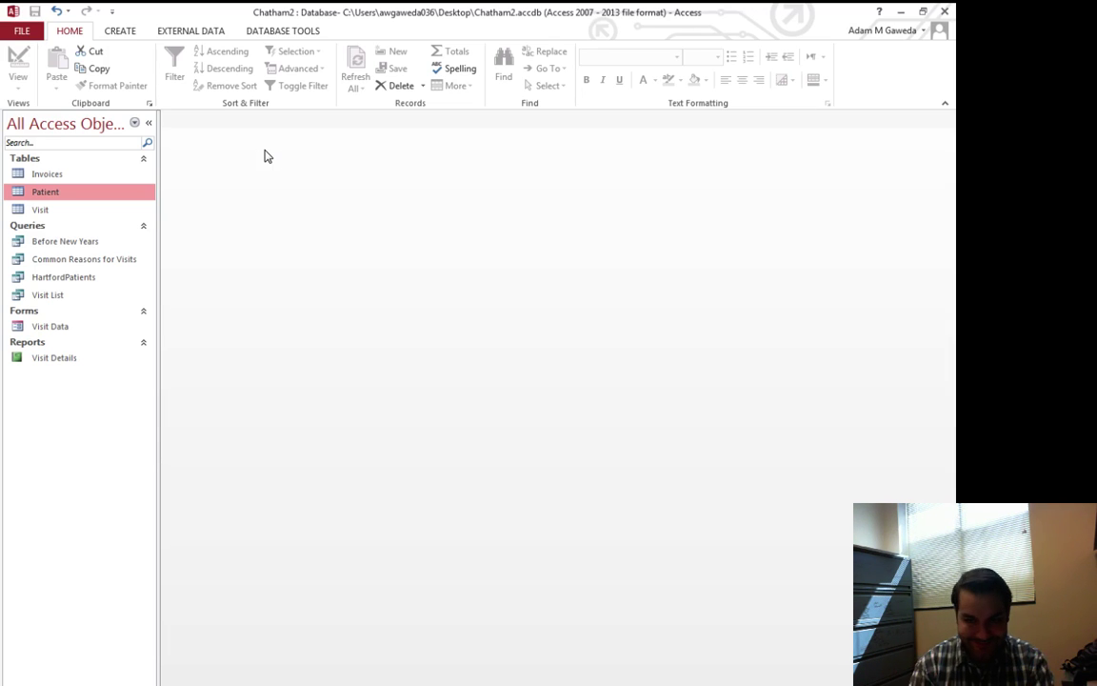
# - Create a new query in design view containing the Invoices, Patient and Visit tables
pyautogui.click(103, 32)
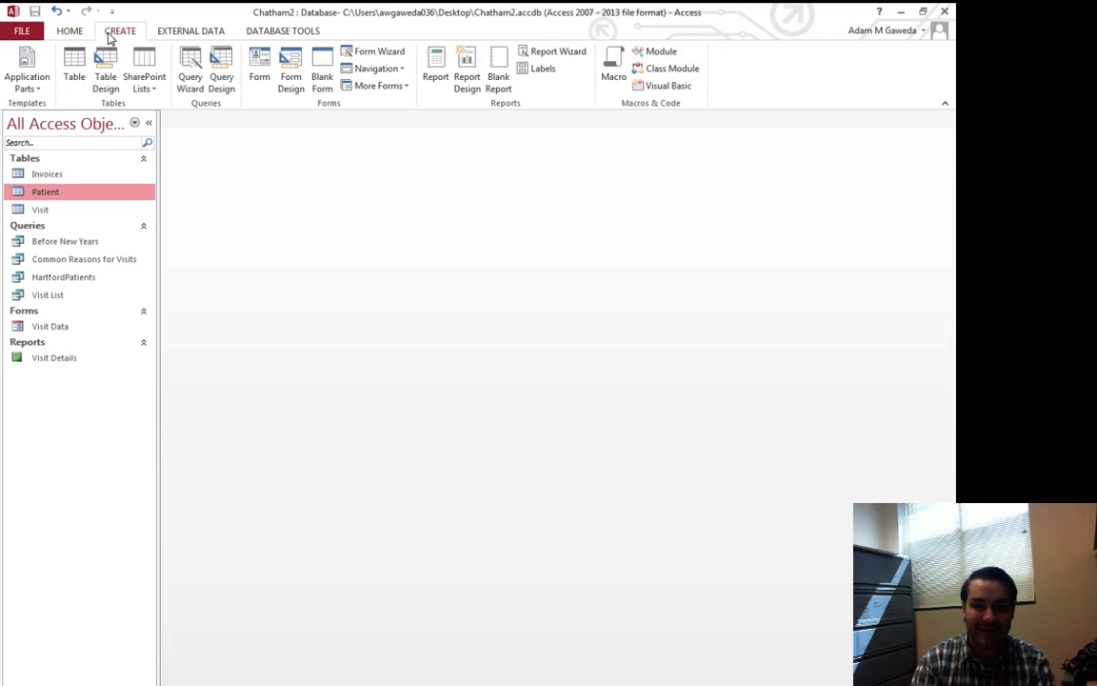
pyautogui.click(222, 76)
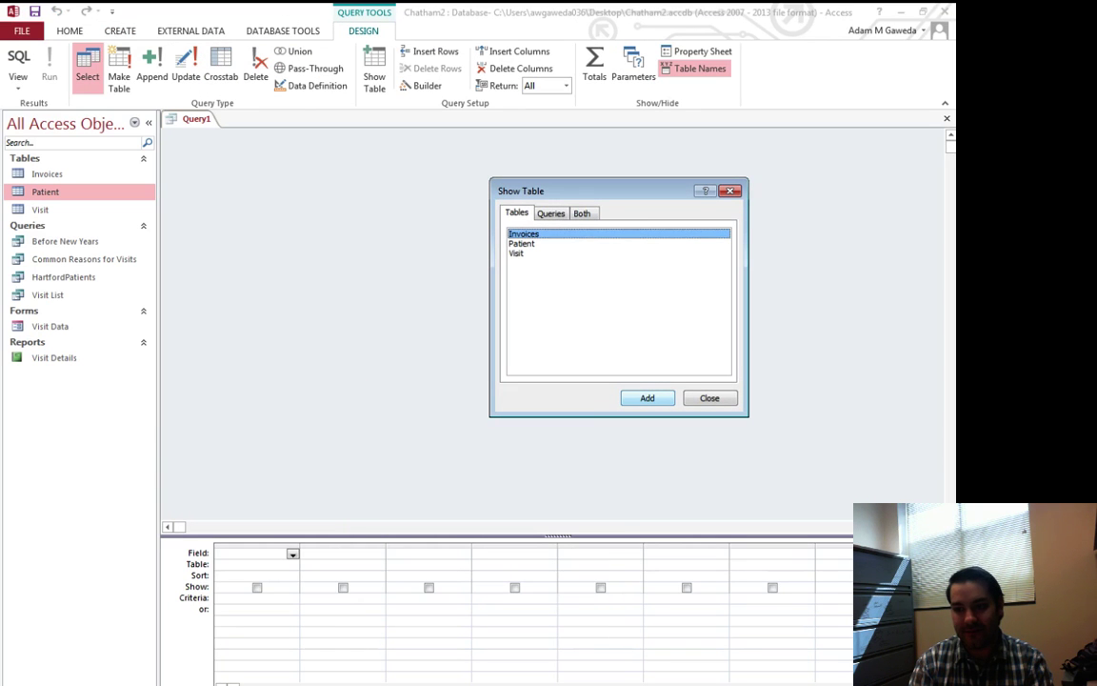
pyautogui.press('Return')
pyautogui.press('Down')
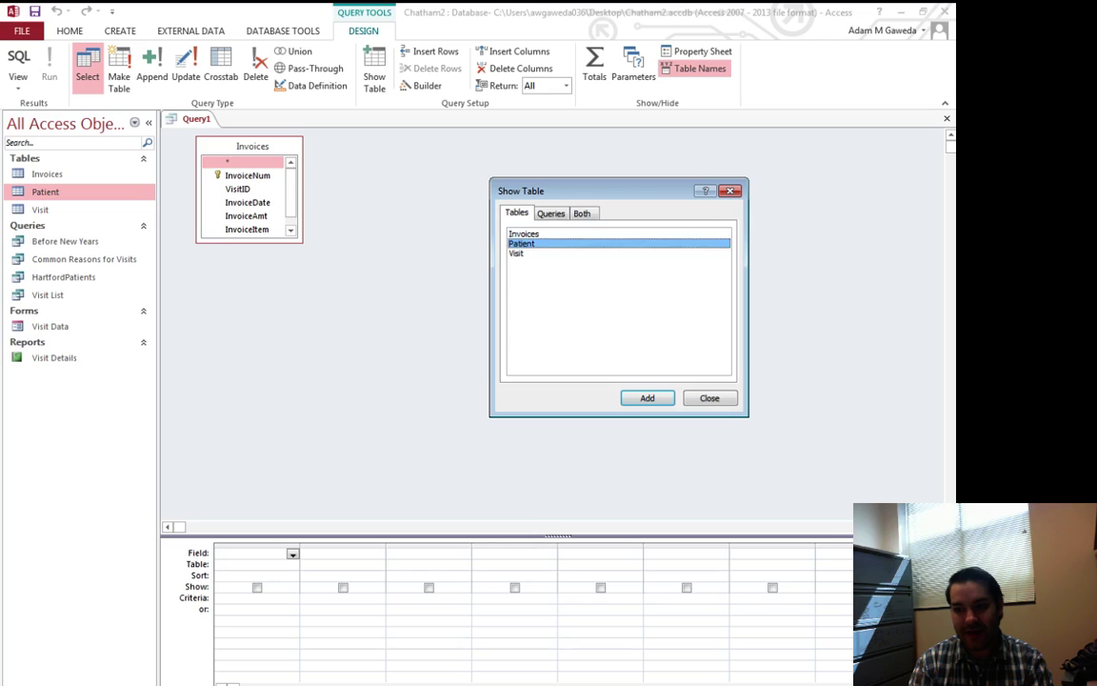
pyautogui.press('Return')
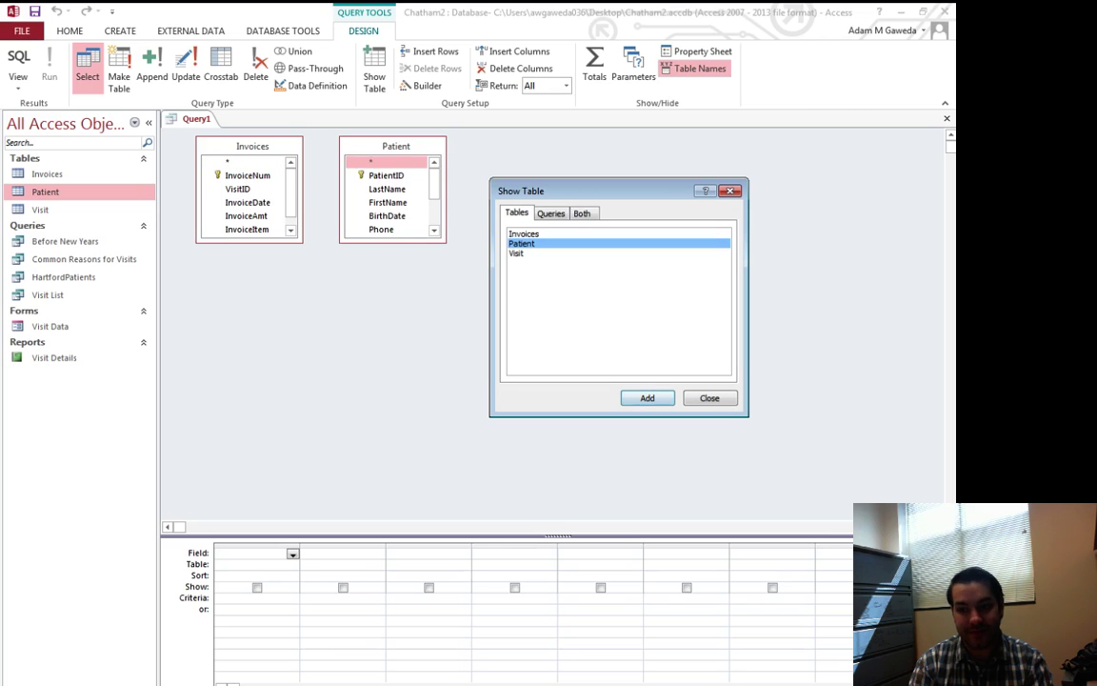
pyautogui.press('Down')
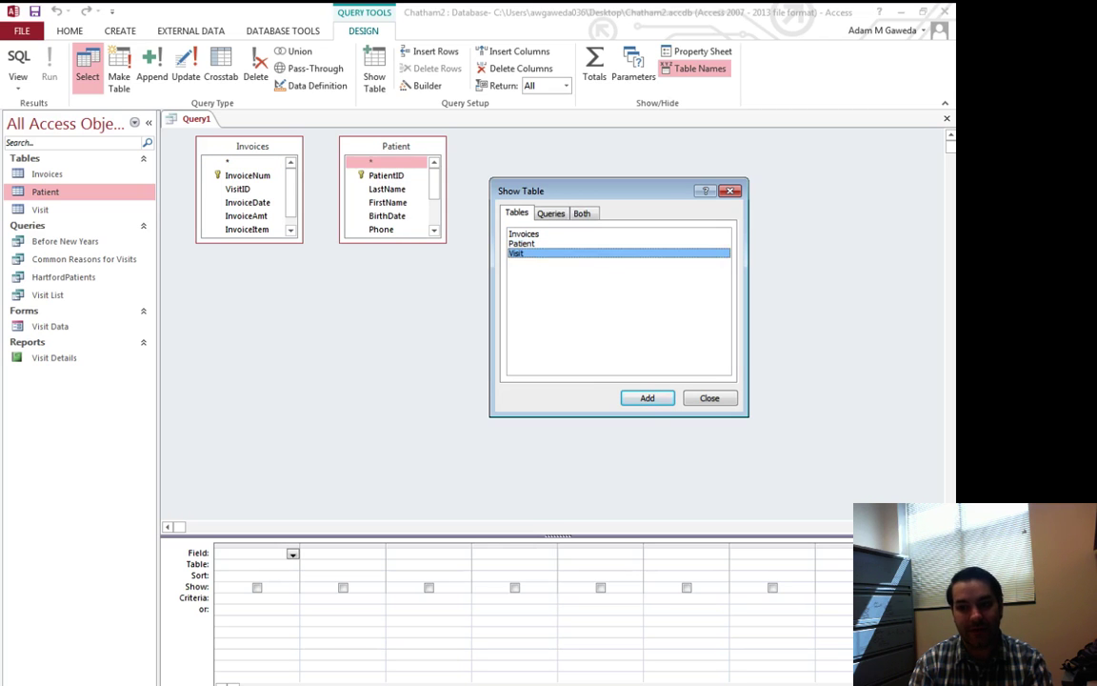
pyautogui.press('Return')
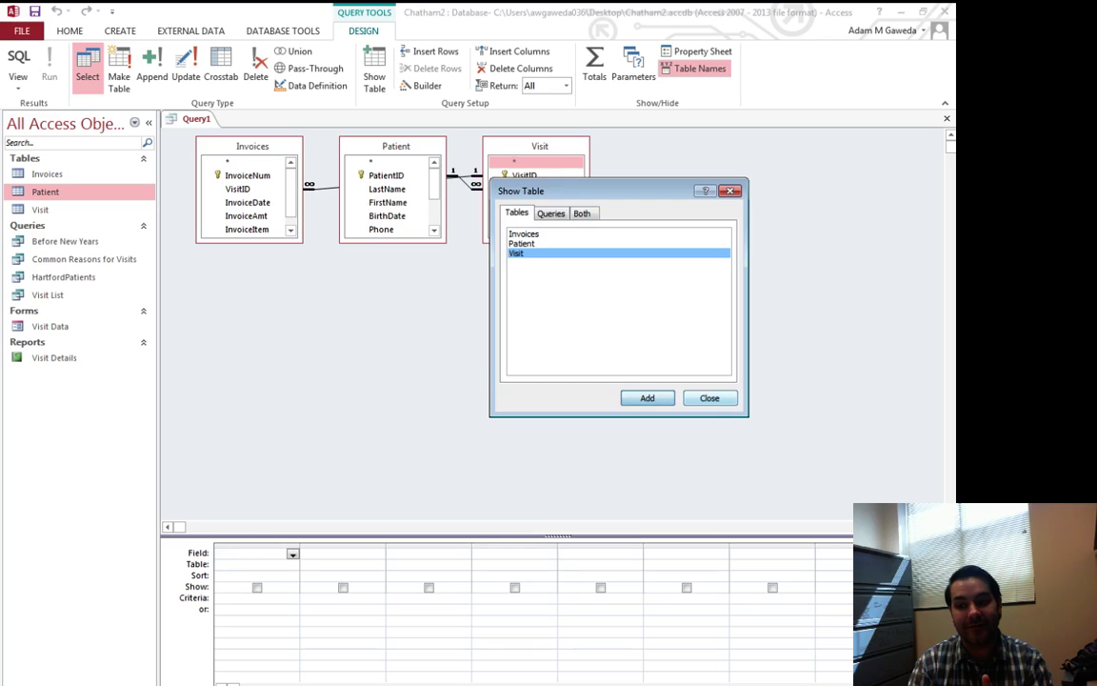
pyautogui.press('Escape')
# - Arrange the query's tables with Visit between Invoices and Patient, and enlarge each one to show all its fields
pyautogui.moveTo(544, 153); pyautogui.dragTo(372, 351)
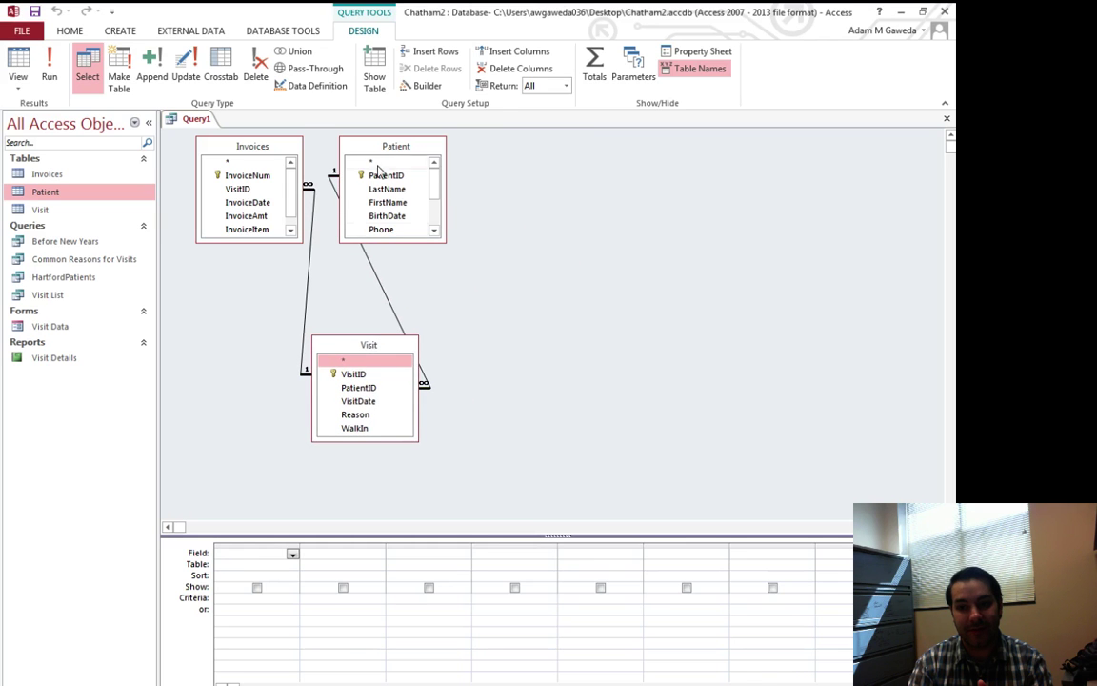
pyautogui.moveTo(345, 145); pyautogui.dragTo(498, 160)
pyautogui.moveTo(367, 346); pyautogui.dragTo(408, 276)
pyautogui.moveTo(265, 244); pyautogui.dragTo(267, 269)
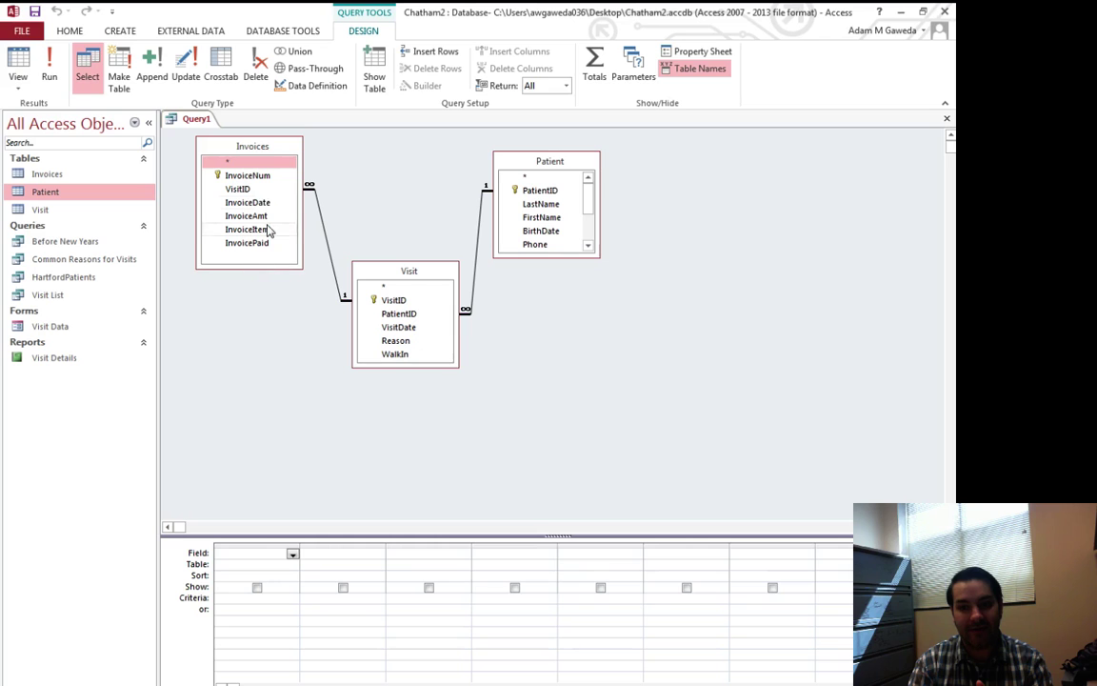
pyautogui.moveTo(424, 367); pyautogui.dragTo(426, 410)
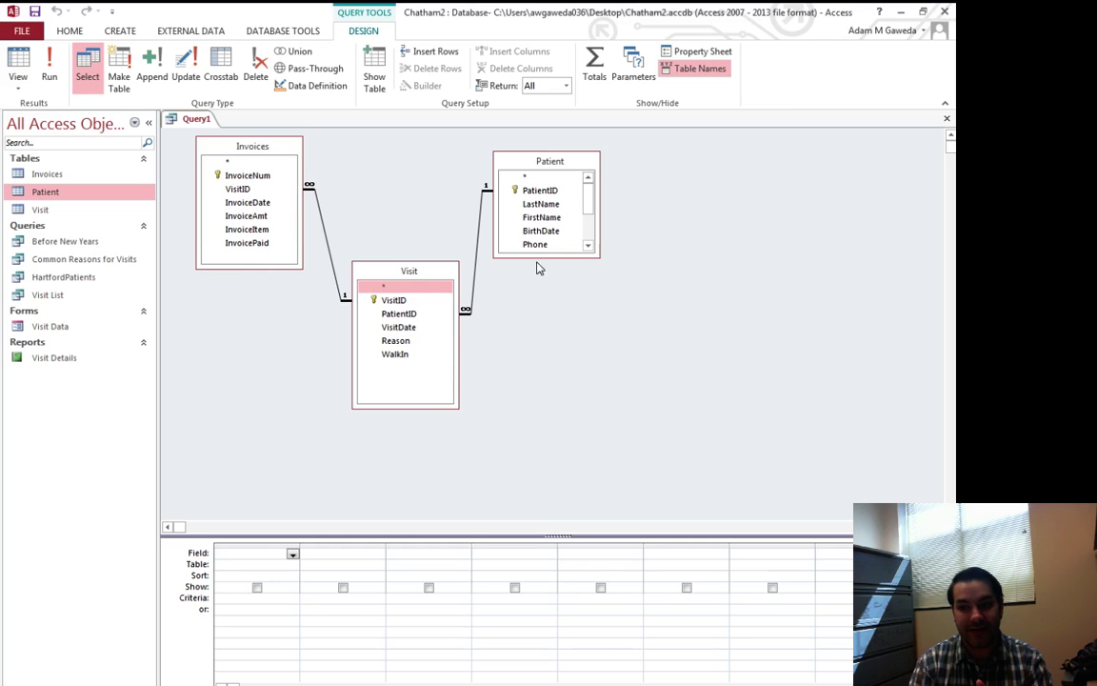
pyautogui.moveTo(537, 258); pyautogui.dragTo(552, 329)
pyautogui.moveTo(539, 166); pyautogui.dragTo(627, 162)
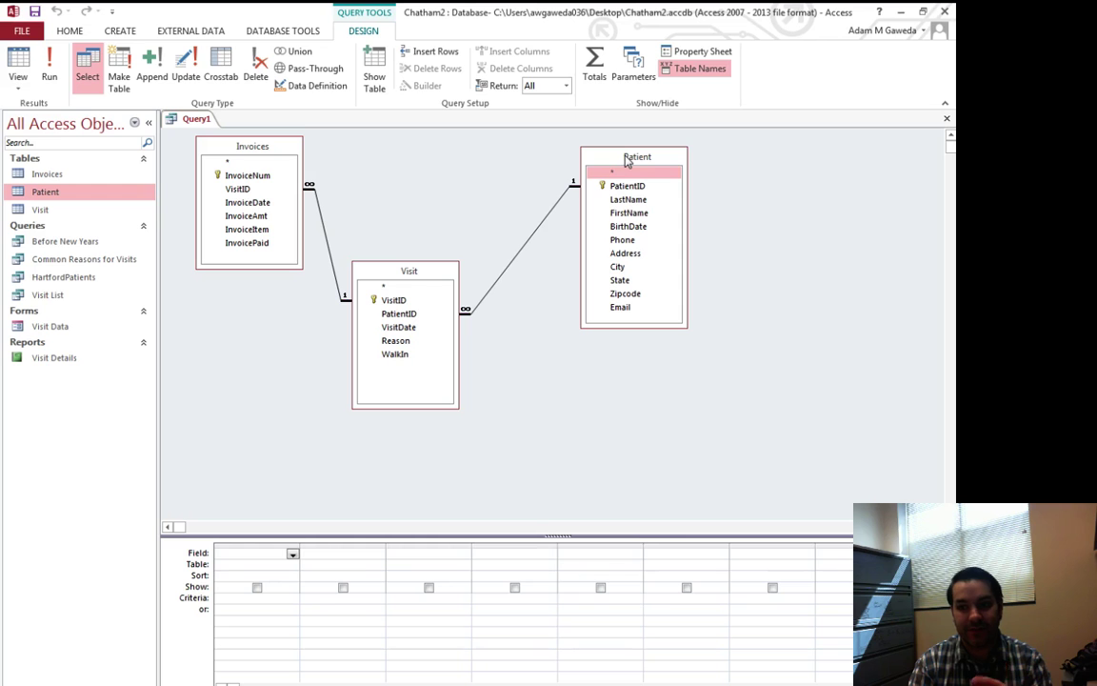
# - Add FirstName and LastName from the Patient table to the query, run it, and return to the design
pyautogui.doubleClick(620, 214)
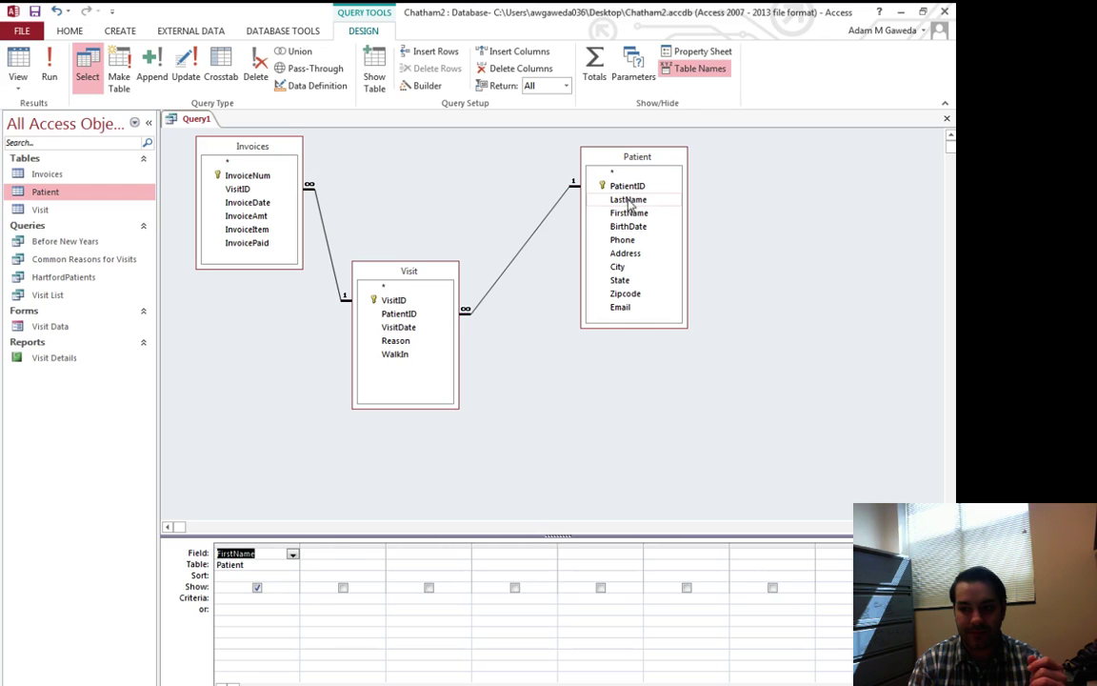
pyautogui.doubleClick(625, 199)
pyautogui.click(50, 68)
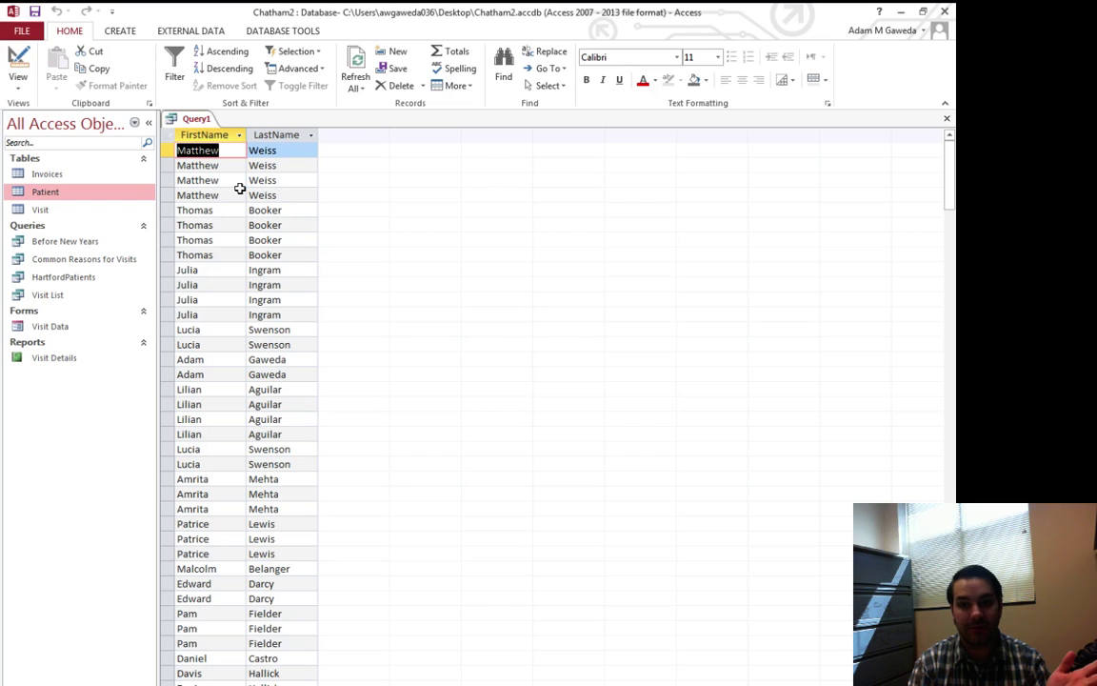
pyautogui.click(18, 62)
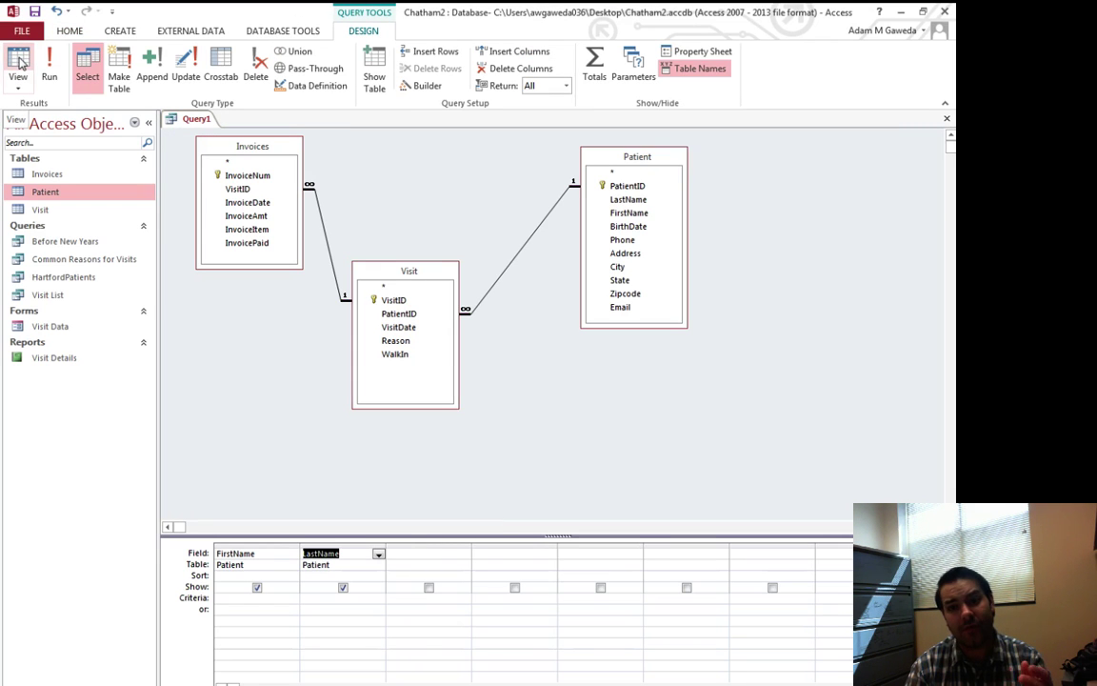
# - Add InvoiceDate, InvoiceItem, InvoiceAmt and InvoicePaid from Invoices to the query, run it, and return to the design
pyautogui.doubleClick(245, 202)
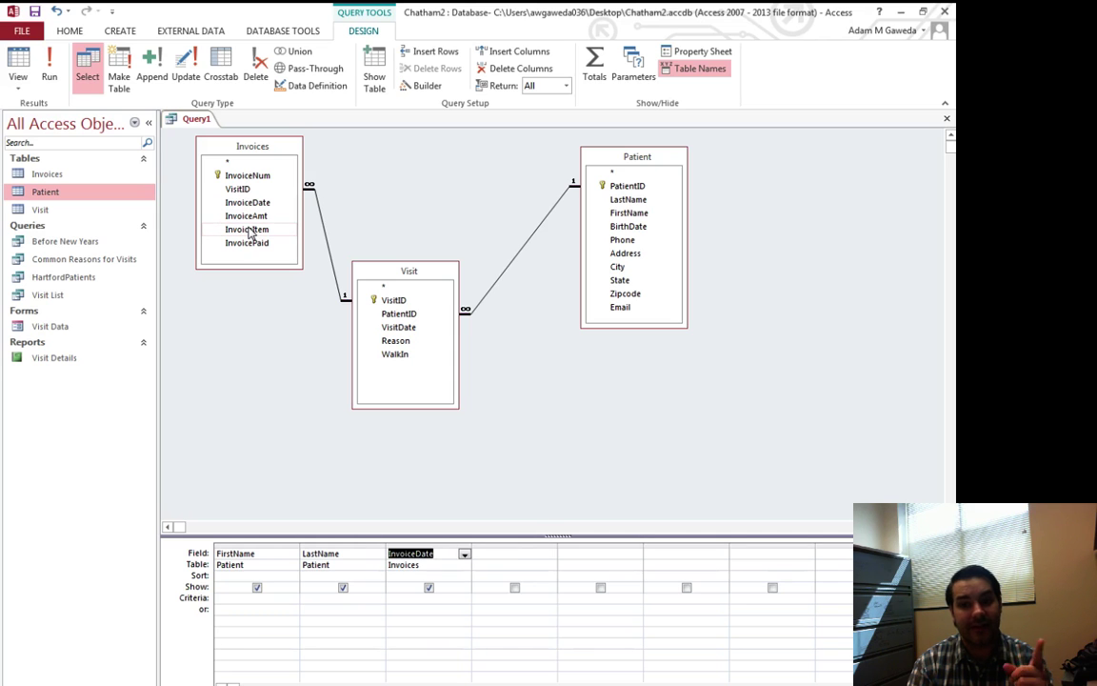
pyautogui.doubleClick(250, 229)
pyautogui.doubleClick(250, 216)
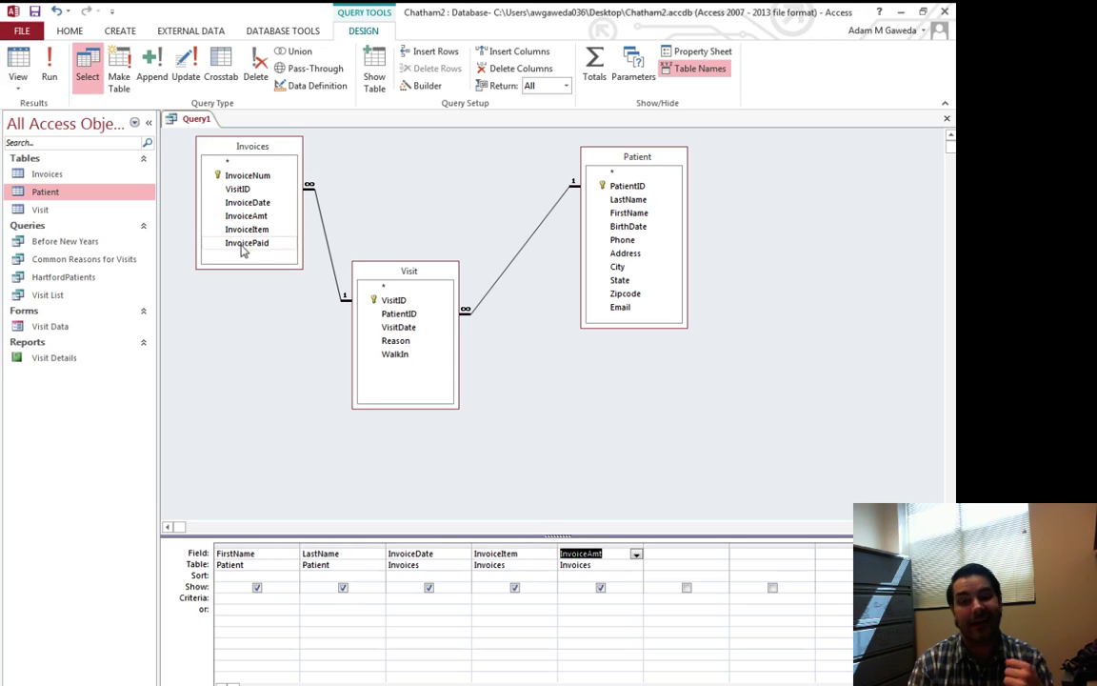
pyautogui.doubleClick(244, 244)
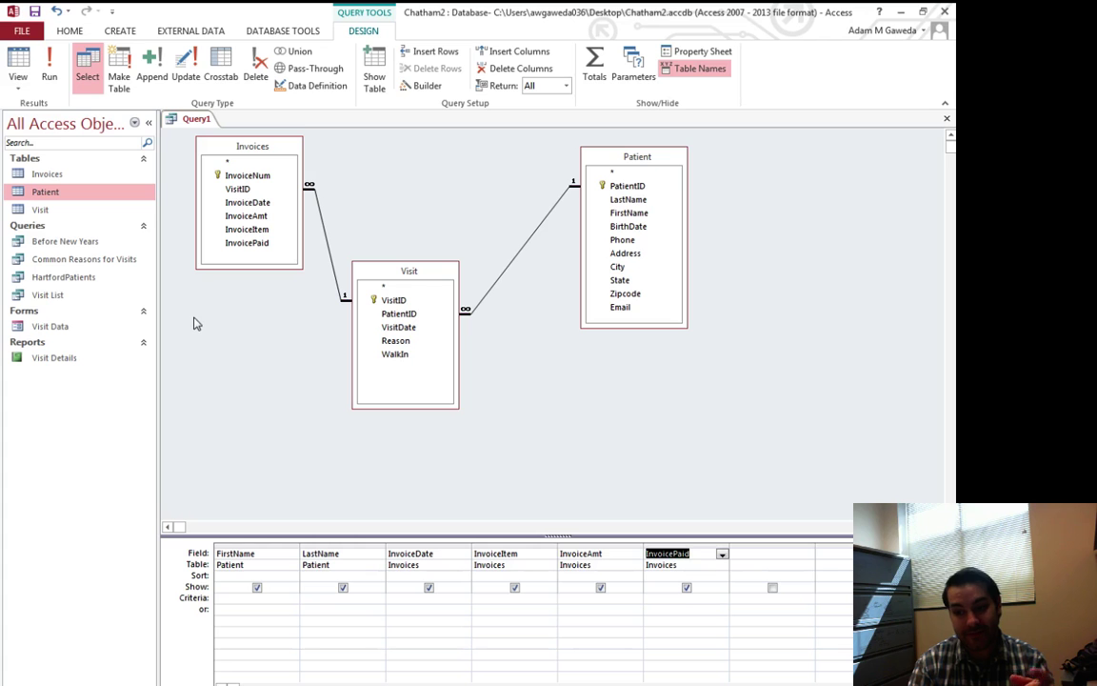
pyautogui.click(43, 74)
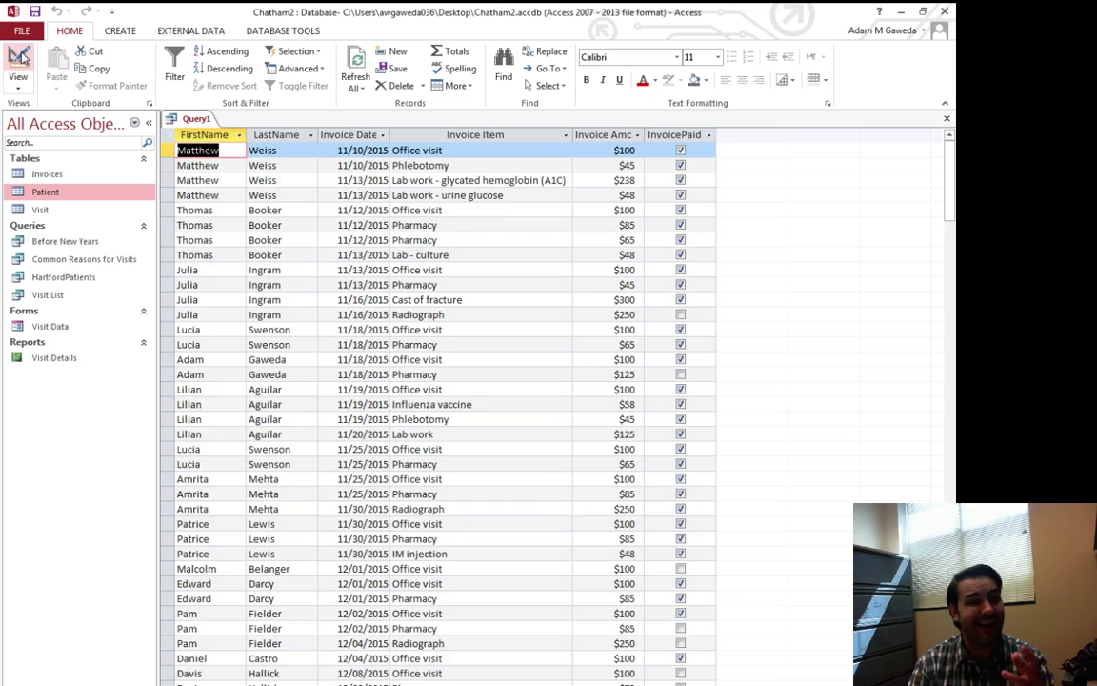
pyautogui.click(19, 60)
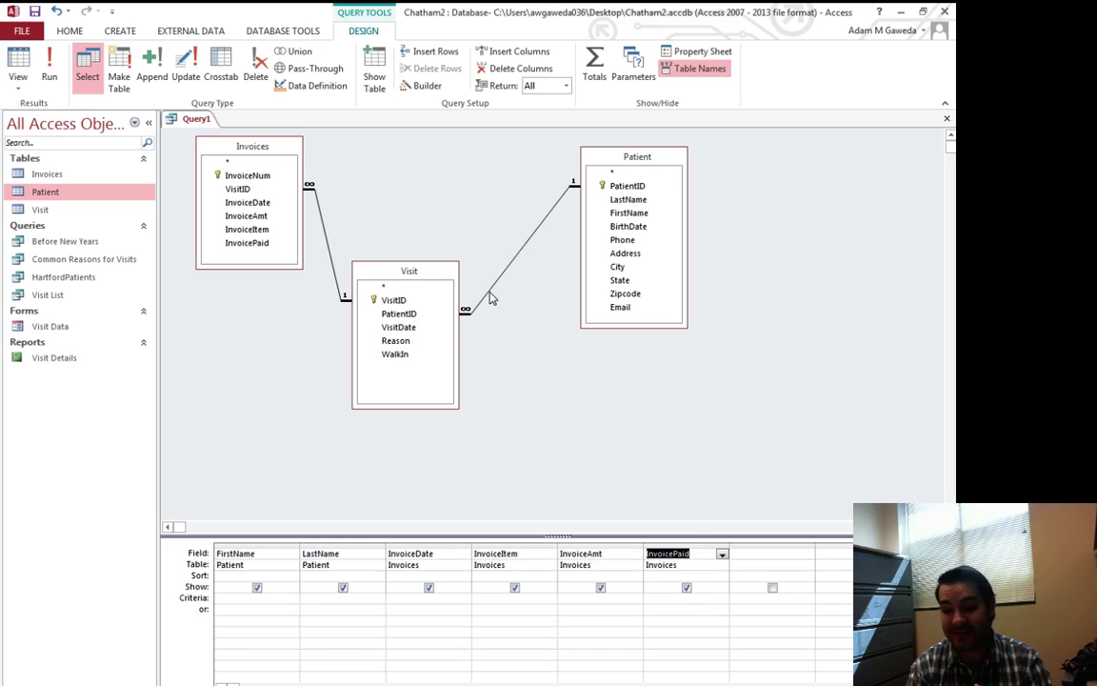
# - Set the InvoicePaid criteria to No, run the query to check the unpaid invoices, and return to the design
pyautogui.click(670, 596)
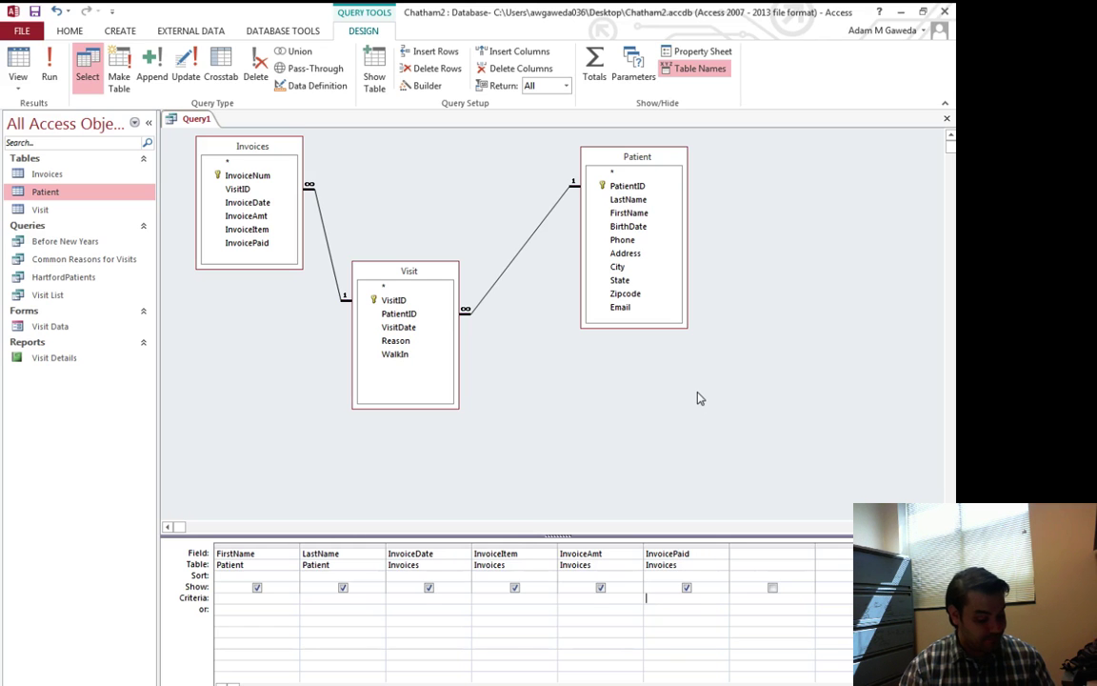
pyautogui.write('No')
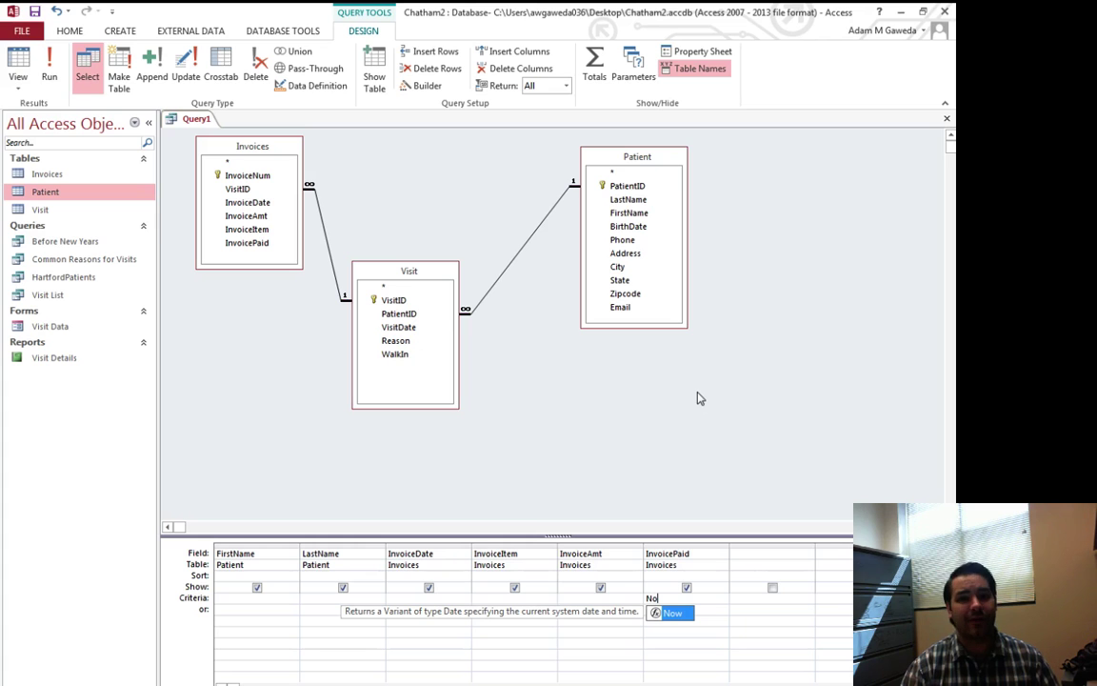
pyautogui.press('Escape')
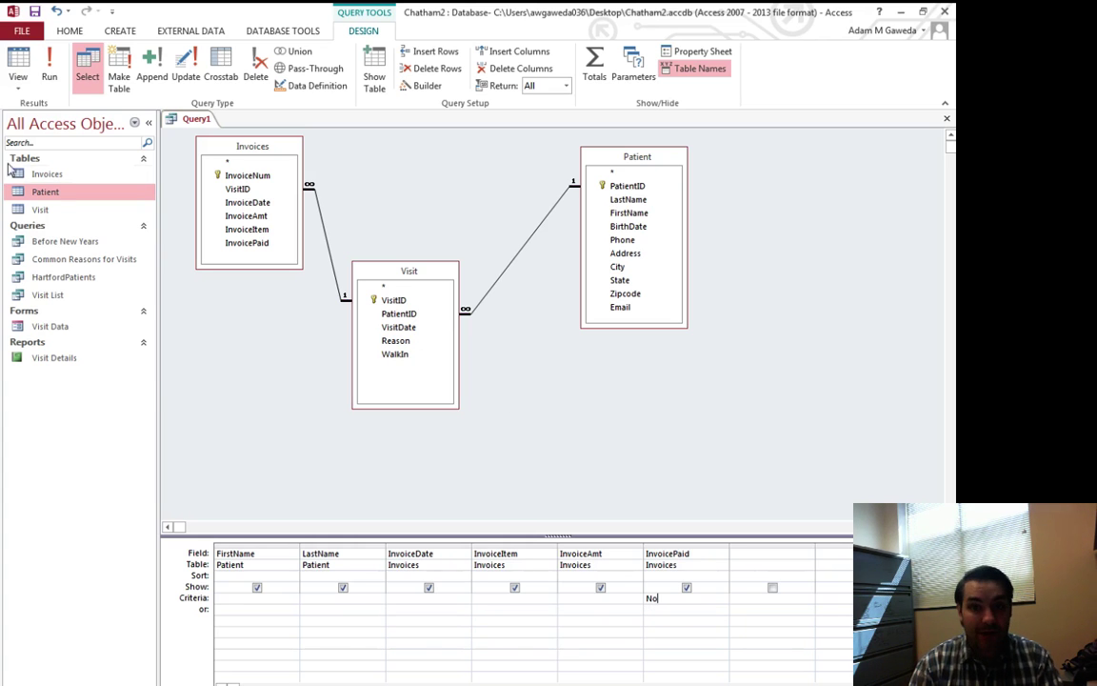
pyautogui.click(48, 69)
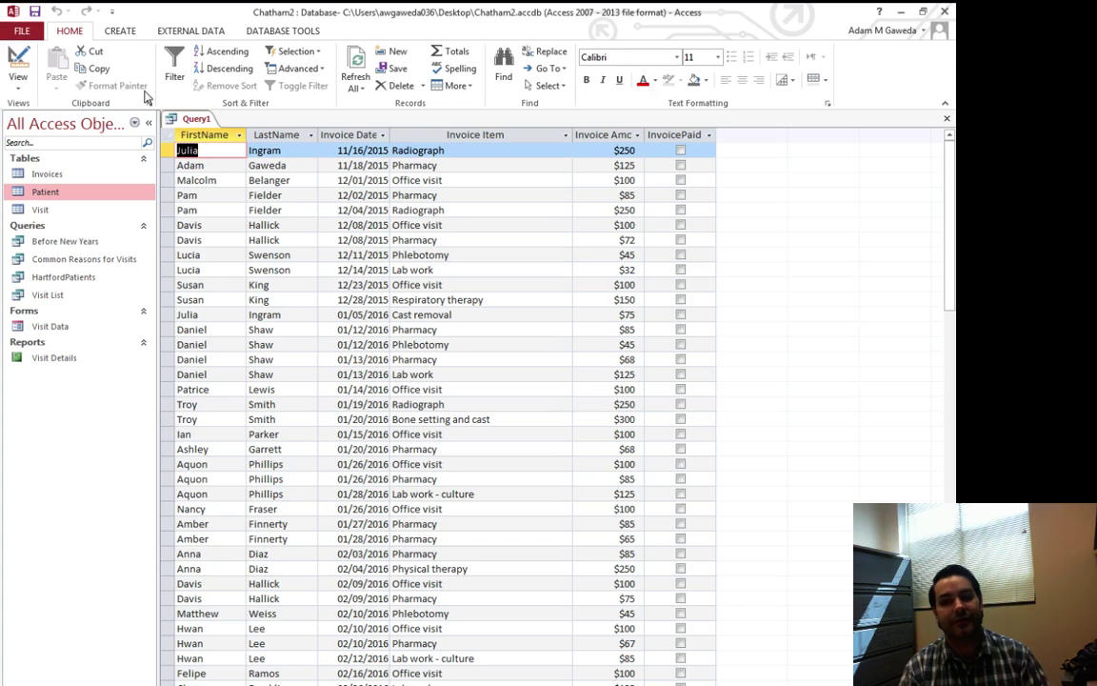
pyautogui.click(19, 61)
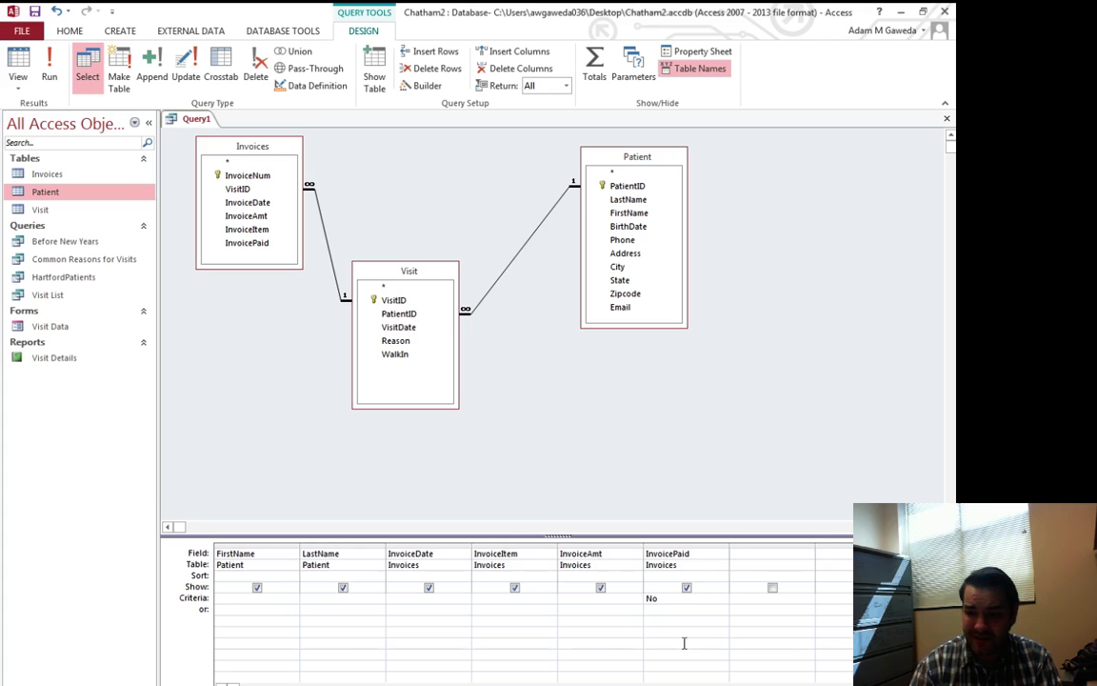
# - Hide the InvoicePaid column from the query results and save the query as Applied Late Fees
pyautogui.click(687, 587)
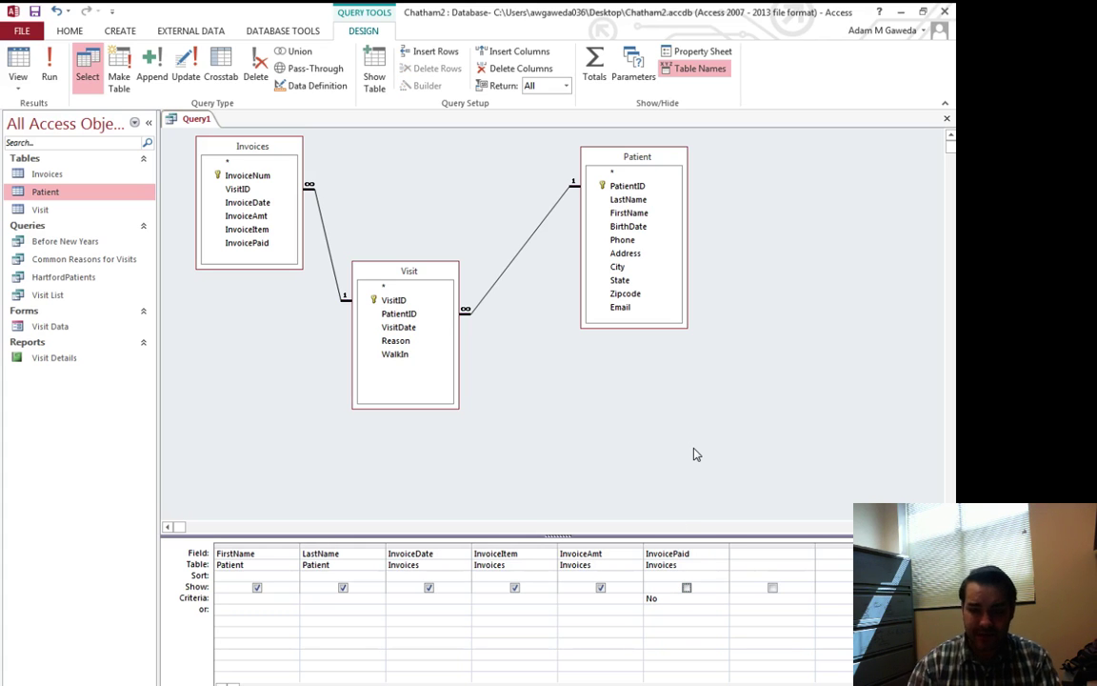
pyautogui.hotkey('ctrl', 's')
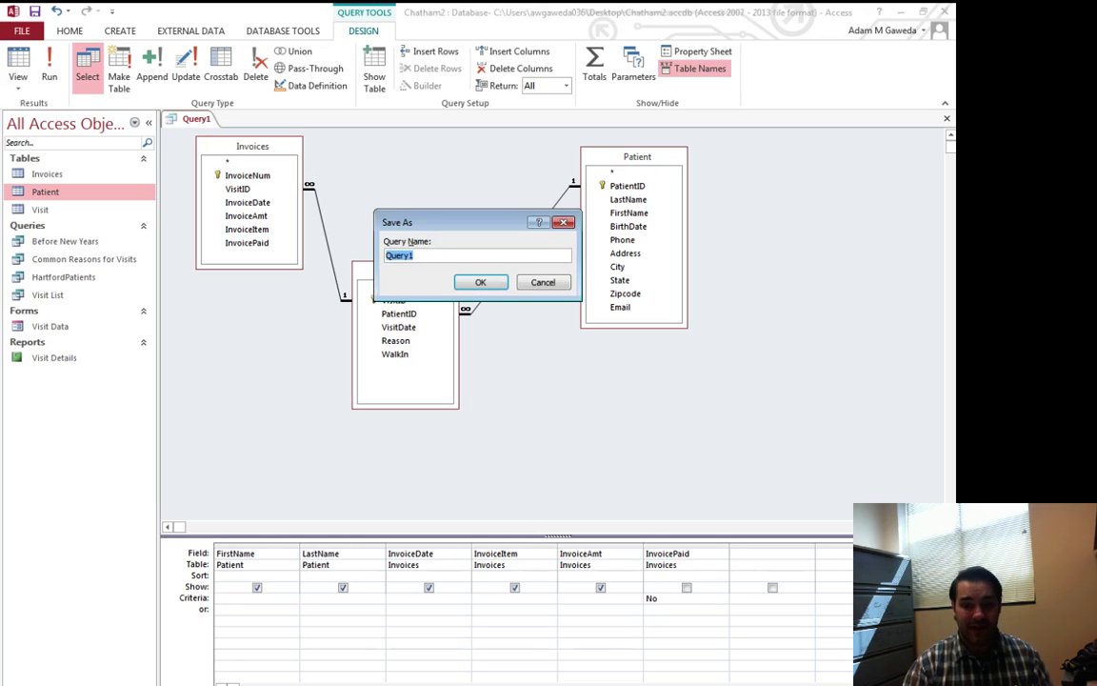
pyautogui.press('BackSpace')
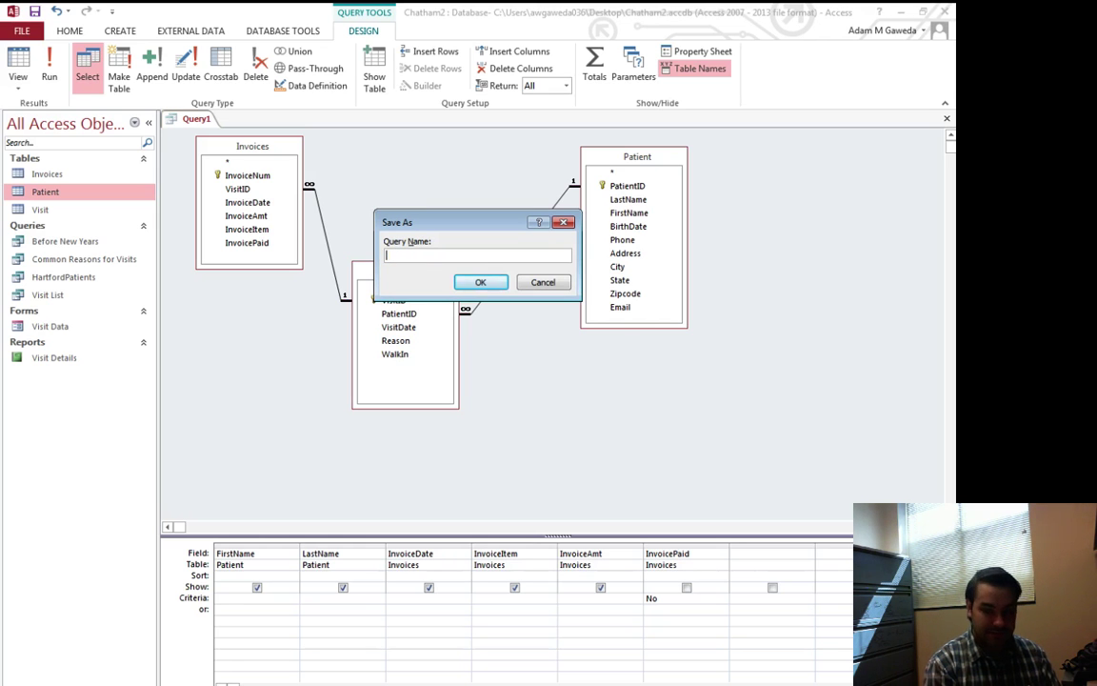
pyautogui.write('Appli')
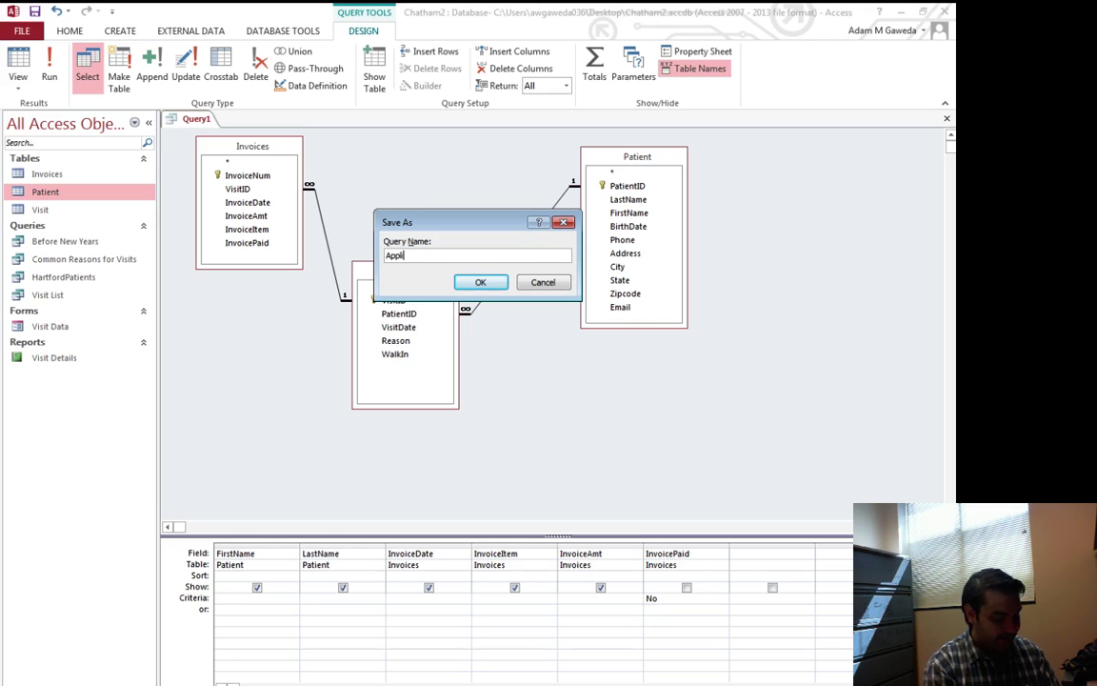
pyautogui.write('ed Late ')
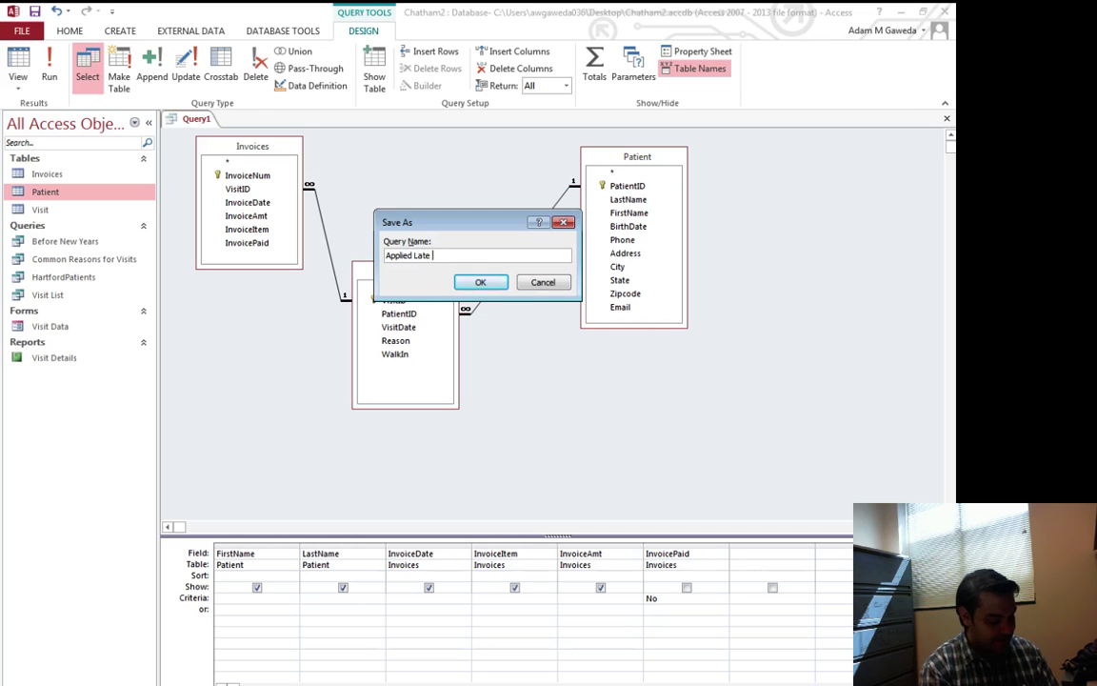
pyautogui.write('Fees')
pyautogui.press('Return')
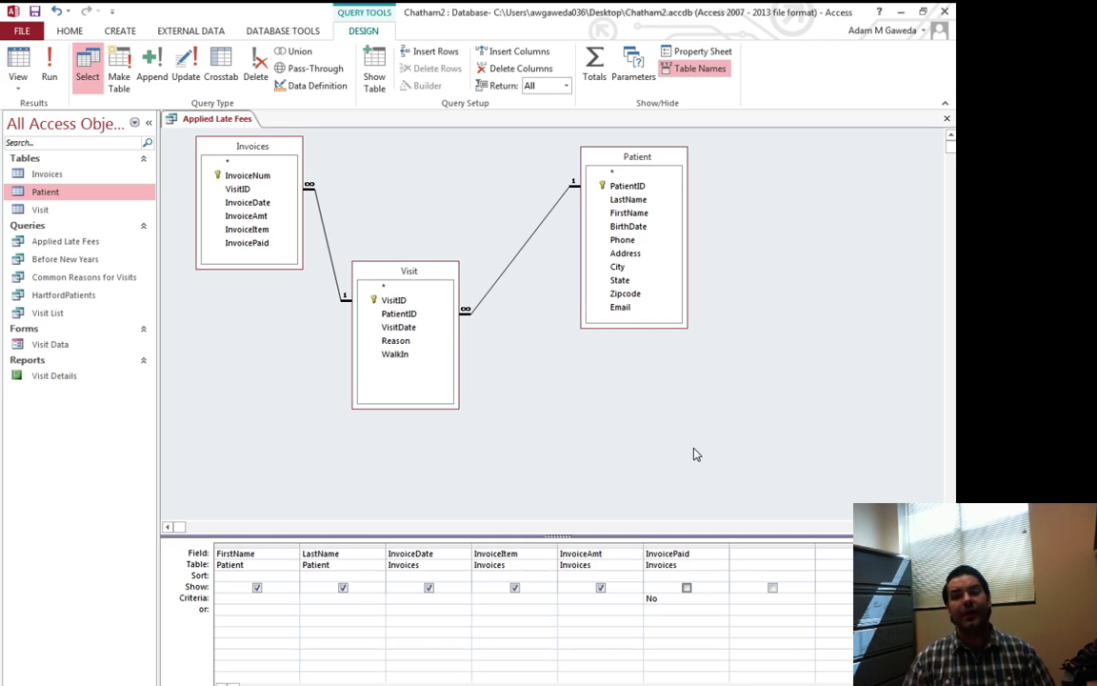
# - Build a calculated field in the first empty column with the expression [InvoiceAmt] * 0.05, run the query, and return to the design
pyautogui.click(738, 554)
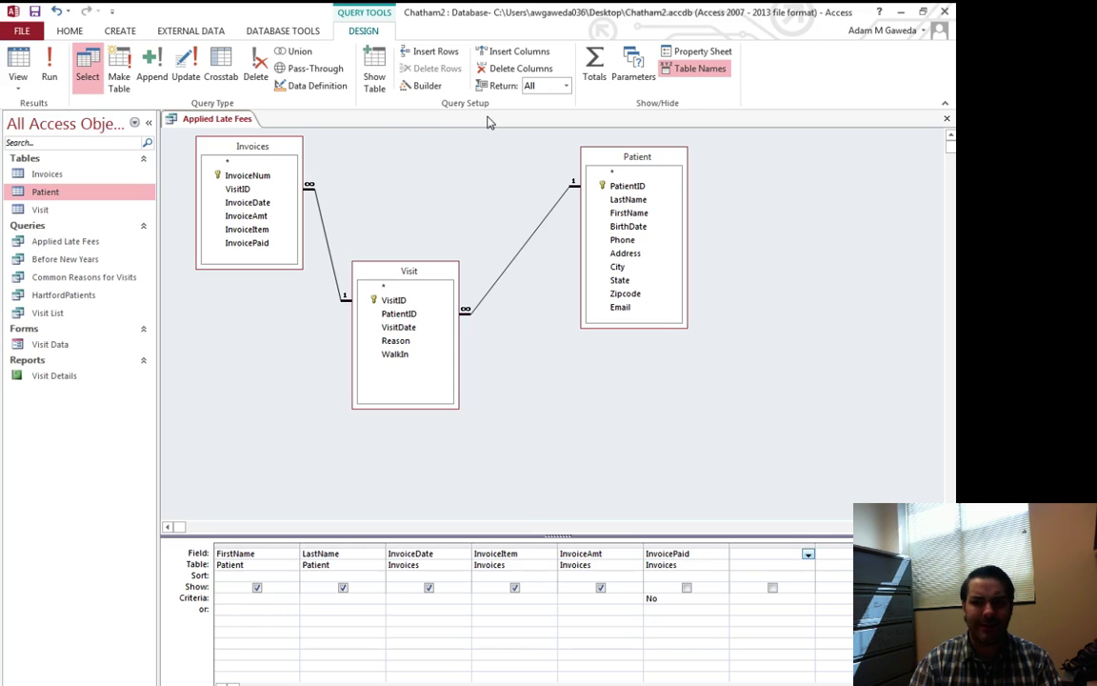
pyautogui.click(435, 86)
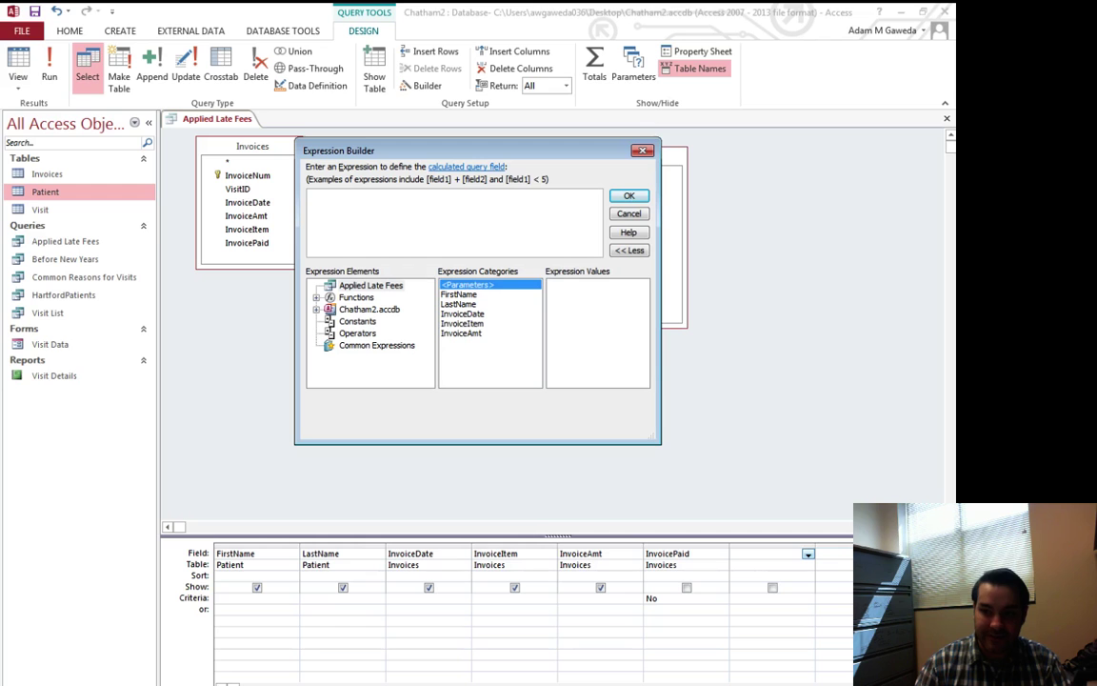
pyautogui.doubleClick(461, 333)
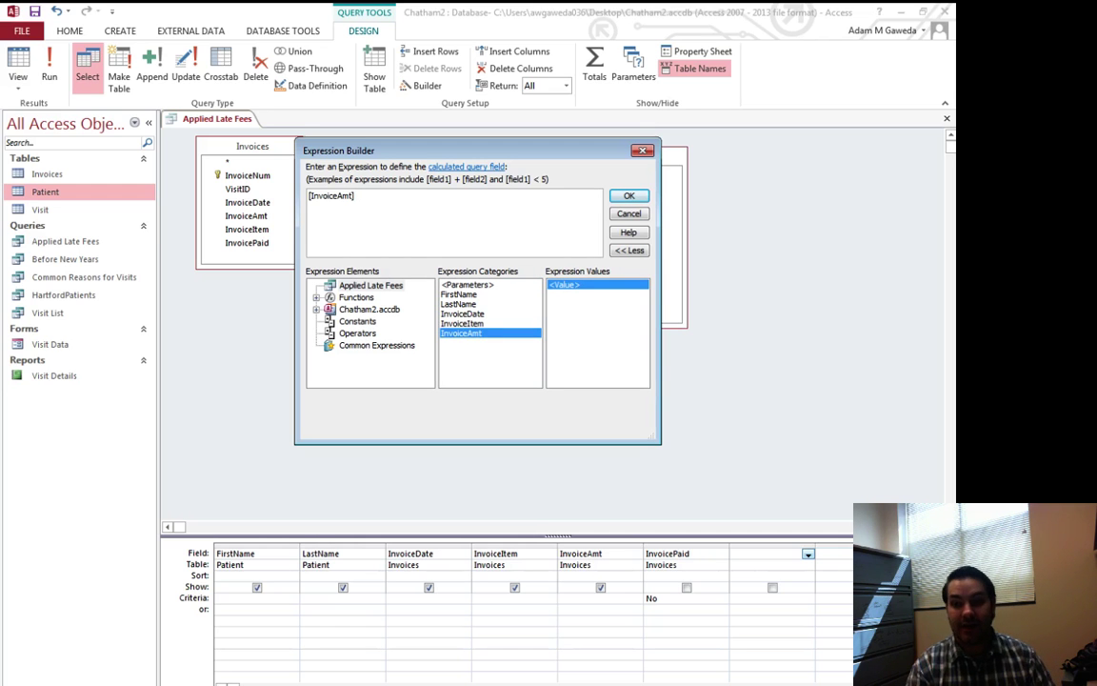
pyautogui.hotkey('alt', 'space')
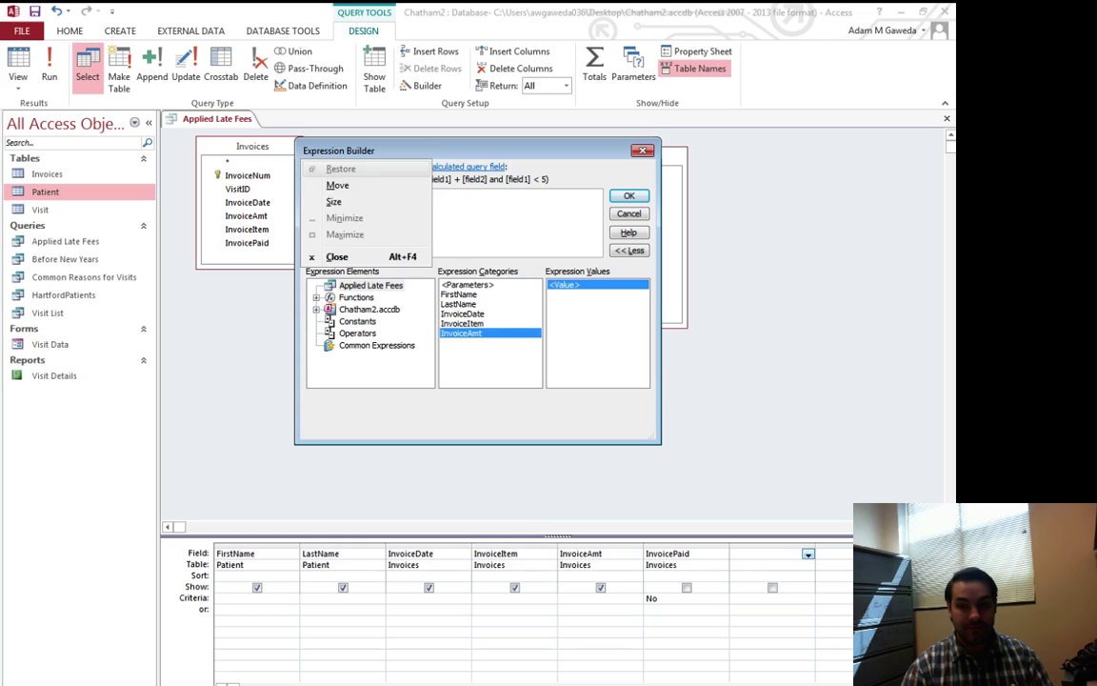
pyautogui.press('Escape')
pyautogui.hotkey('alt', 'space')
pyautogui.press('Escape')
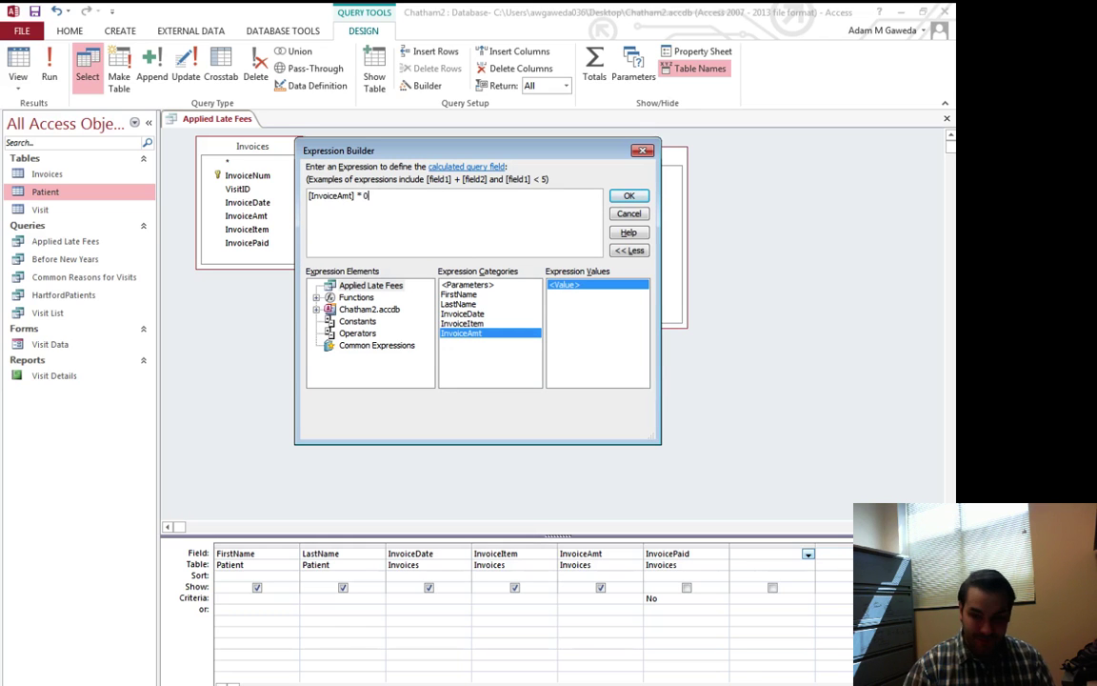
pyautogui.write('0.05')
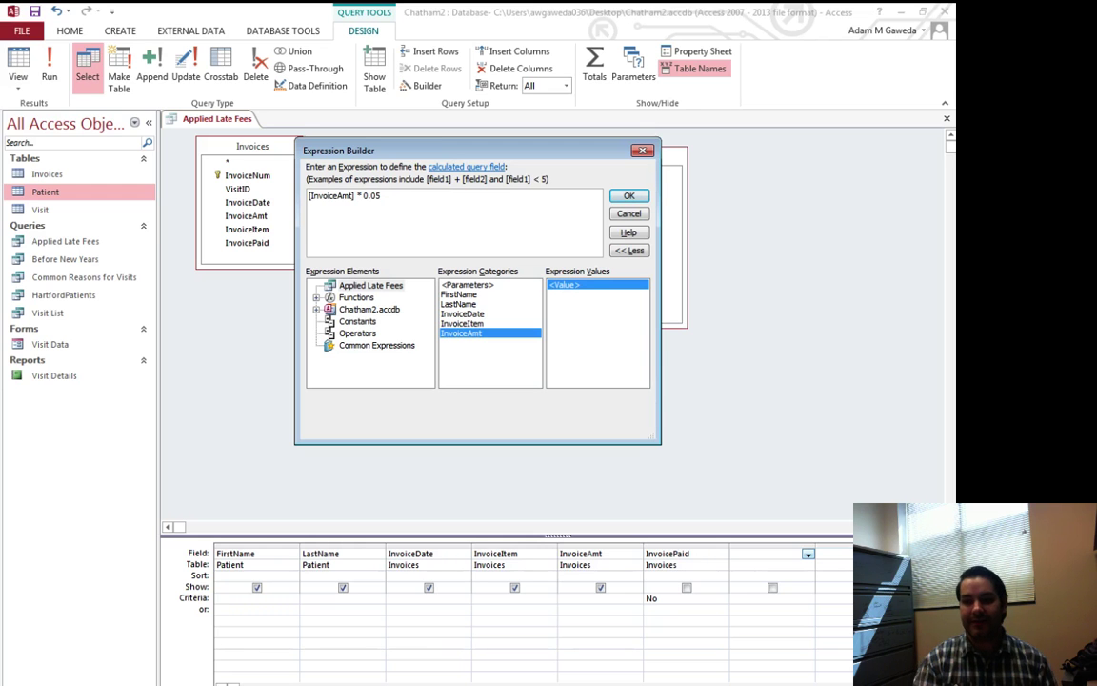
pyautogui.press('Return')
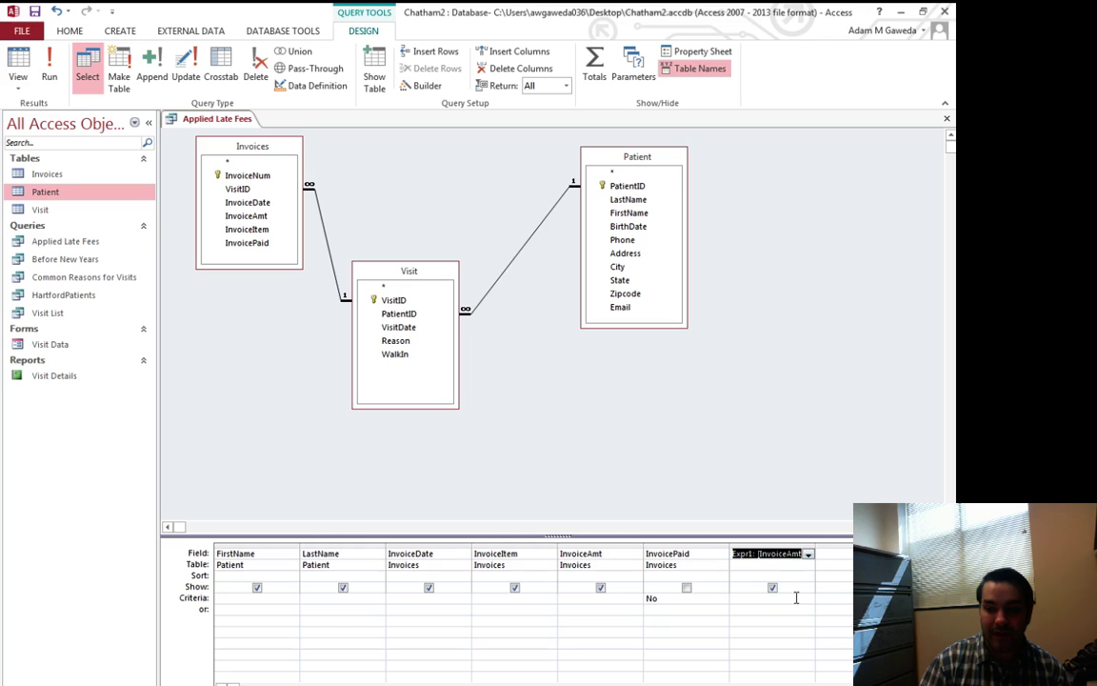
pyautogui.click(50, 71)
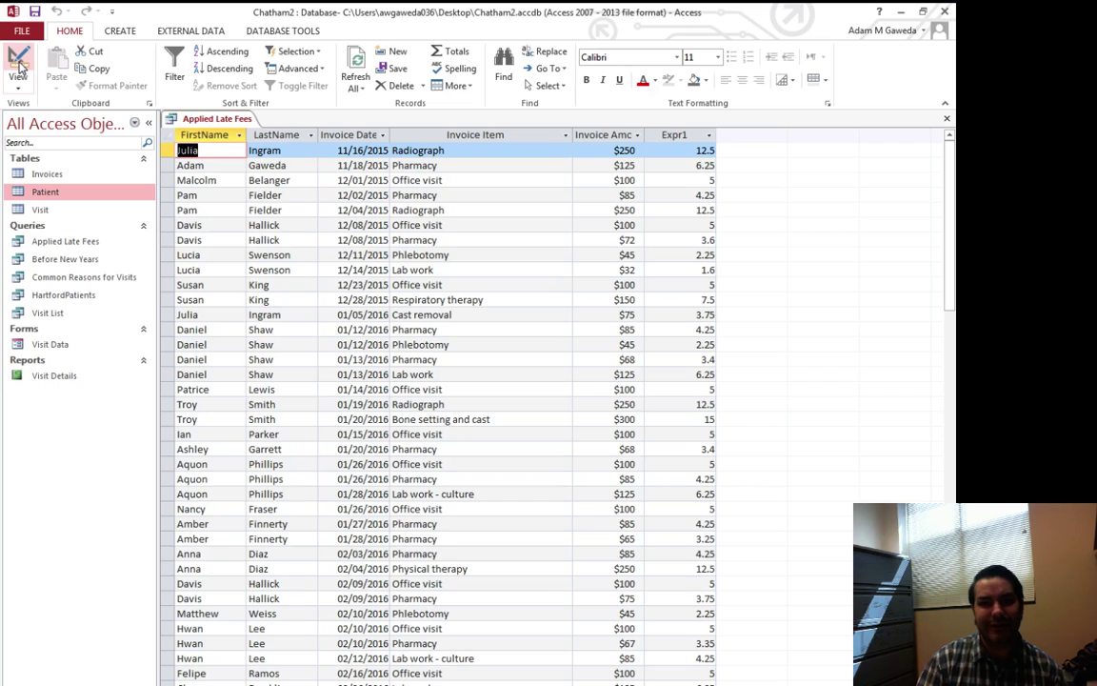
pyautogui.click(19, 63)
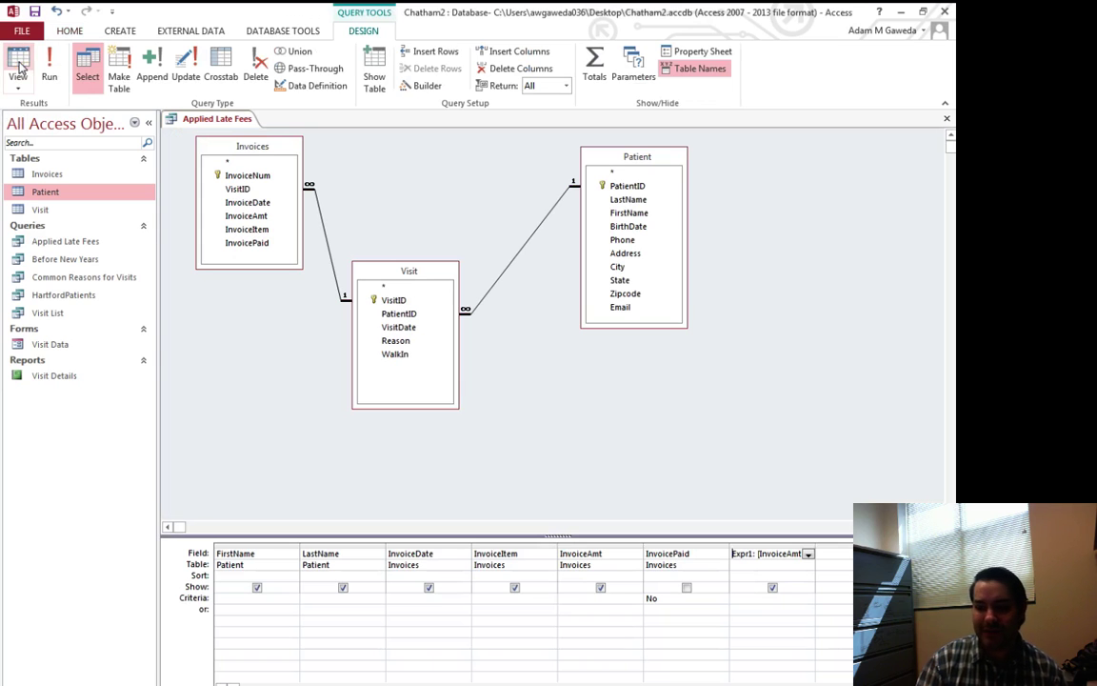
pyautogui.doubleClick(750, 556)
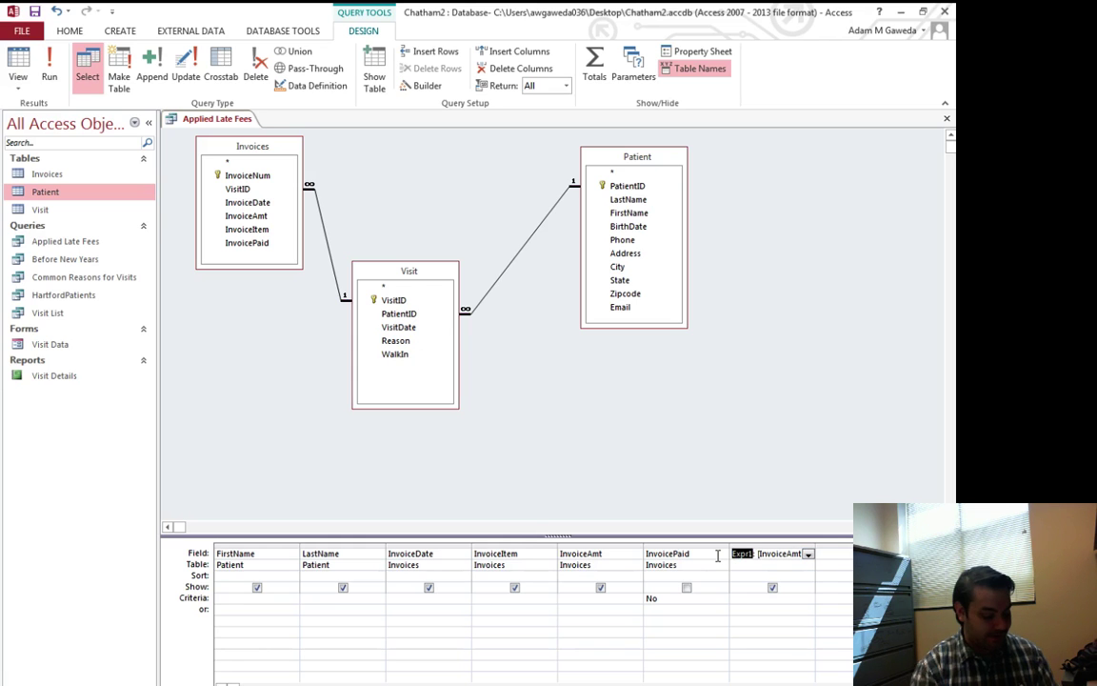
pyautogui.write('Late Fee')
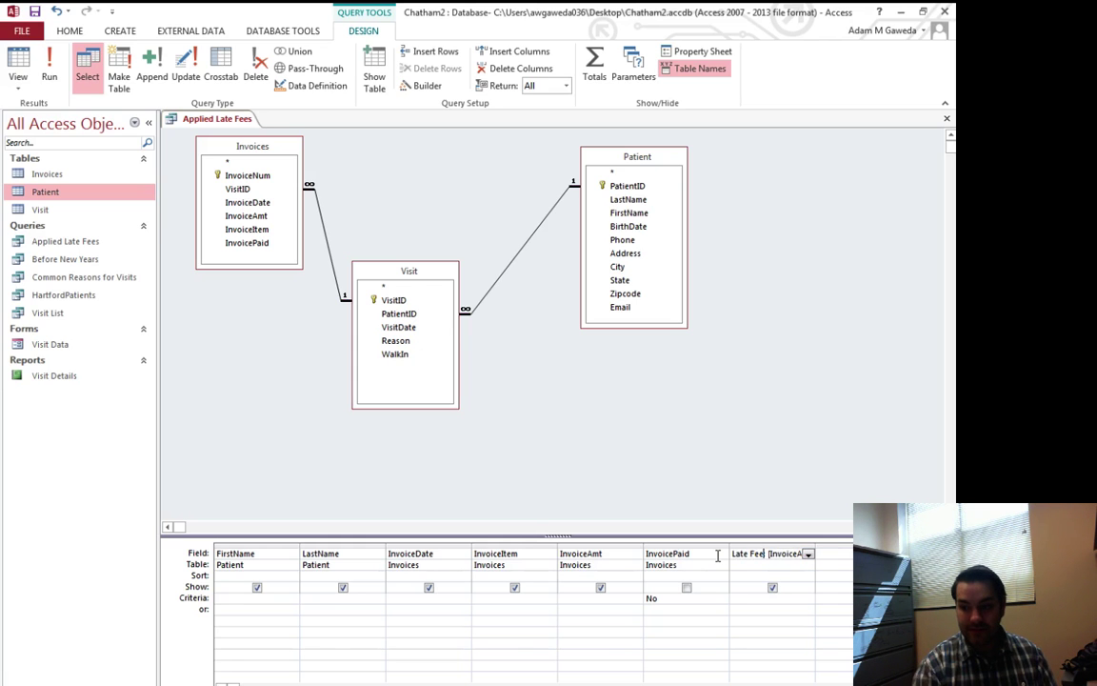
pyautogui.press('Escape')
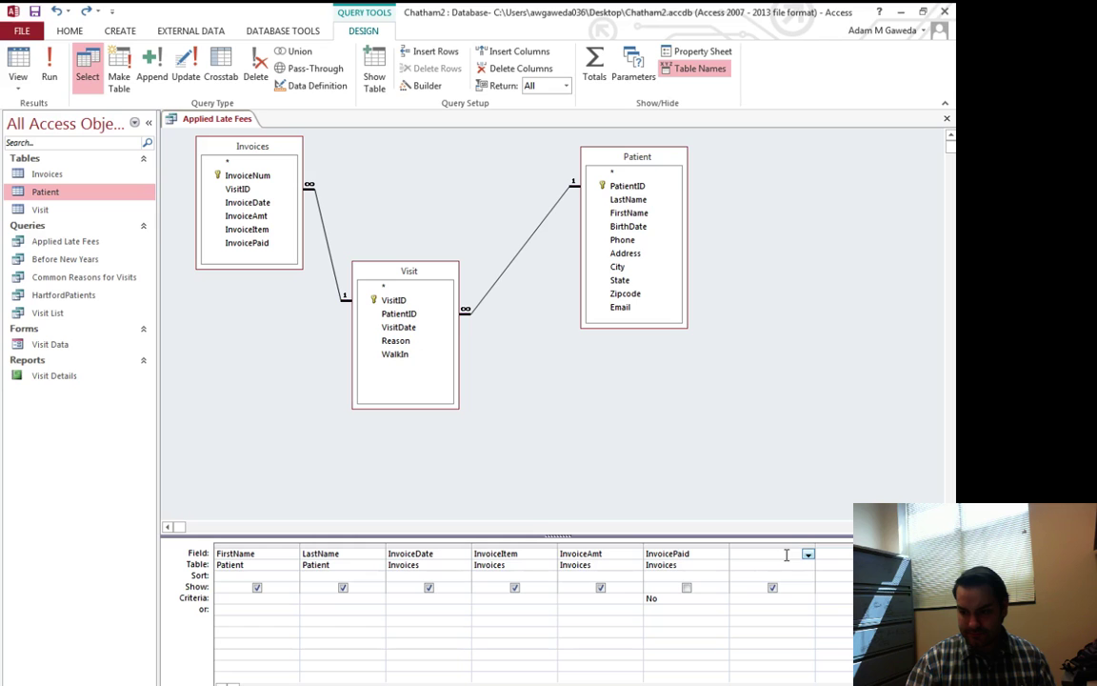
# - Rename the calculated field Expr1 as Late Fee in its expression, run the query, and return to the design
pyautogui.click(808, 554)
pyautogui.click(808, 554)
pyautogui.click(420, 86)
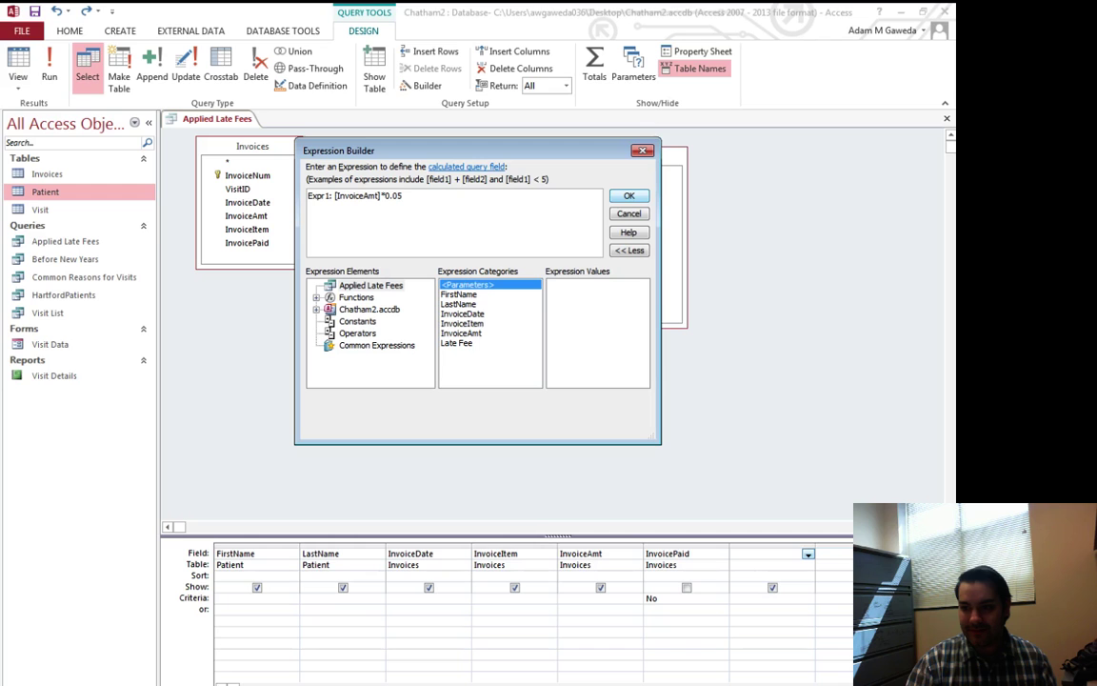
pyautogui.doubleClick(317, 195)
pyautogui.write('Late ')
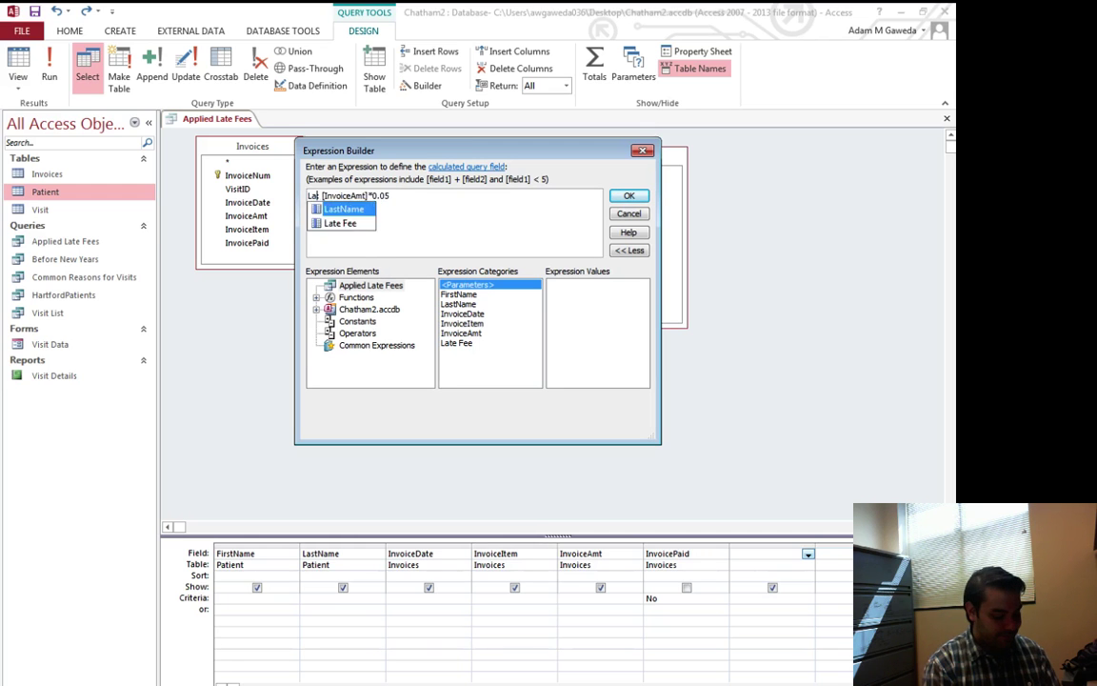
pyautogui.write('Fee')
pyautogui.press('Return')
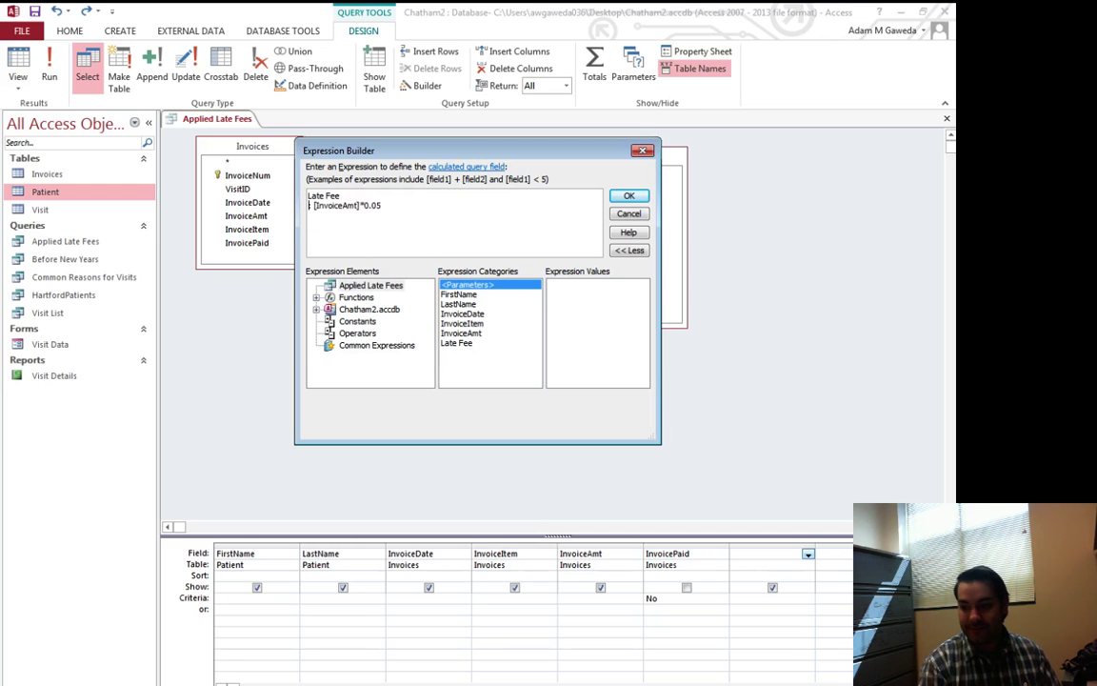
pyautogui.press('BackSpace')
pyautogui.click(629, 195)
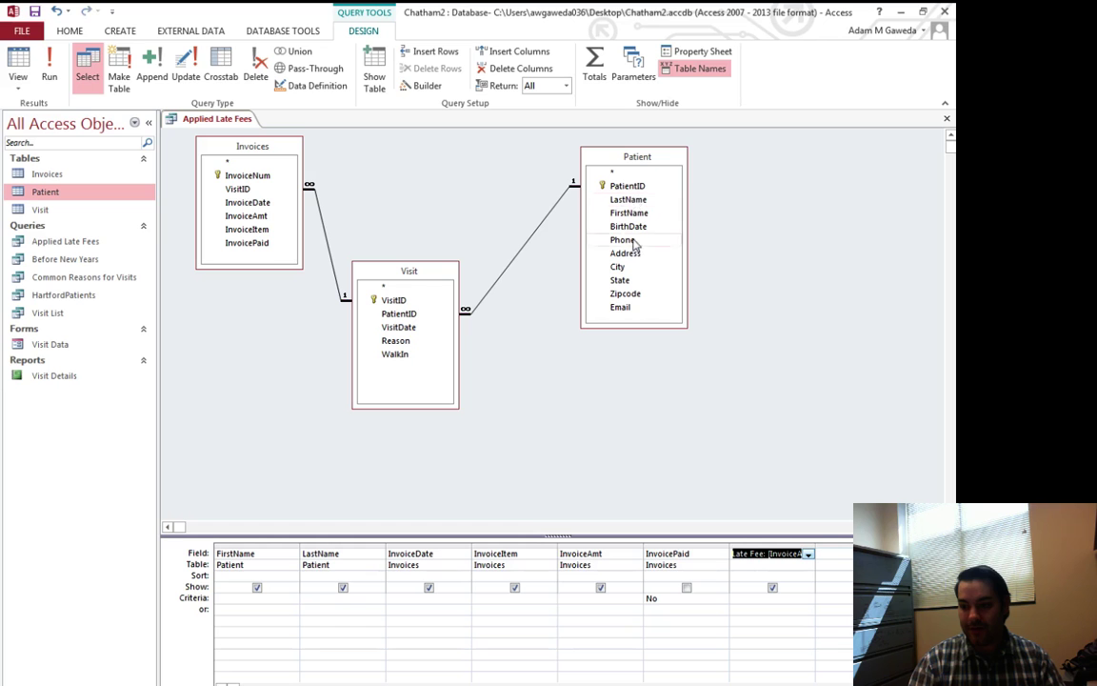
pyautogui.click(46, 74)
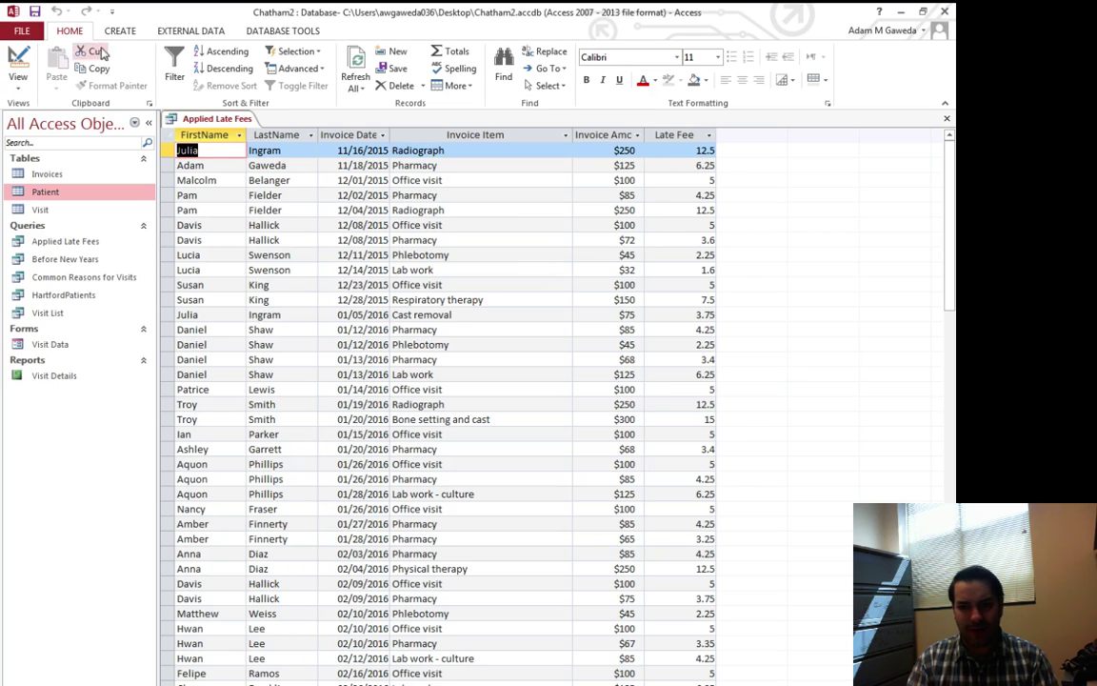
pyautogui.click(19, 59)
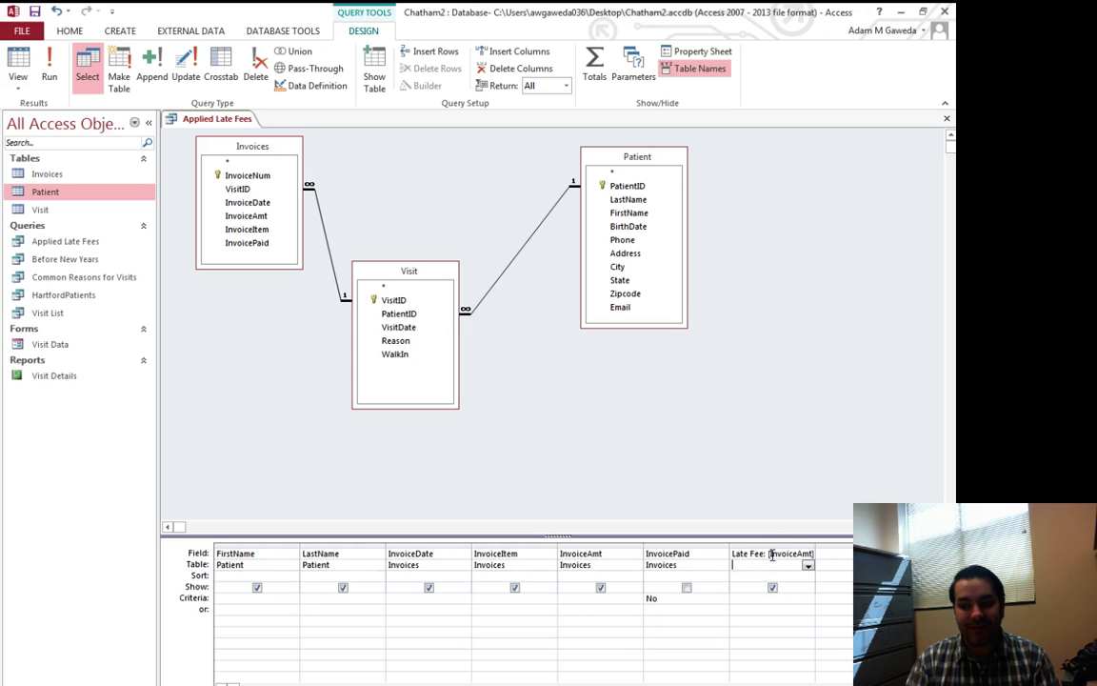
# - Format the Late Fee field as Currency with 2 decimal places, run the query, and return to the design
pyautogui.click(768, 543)
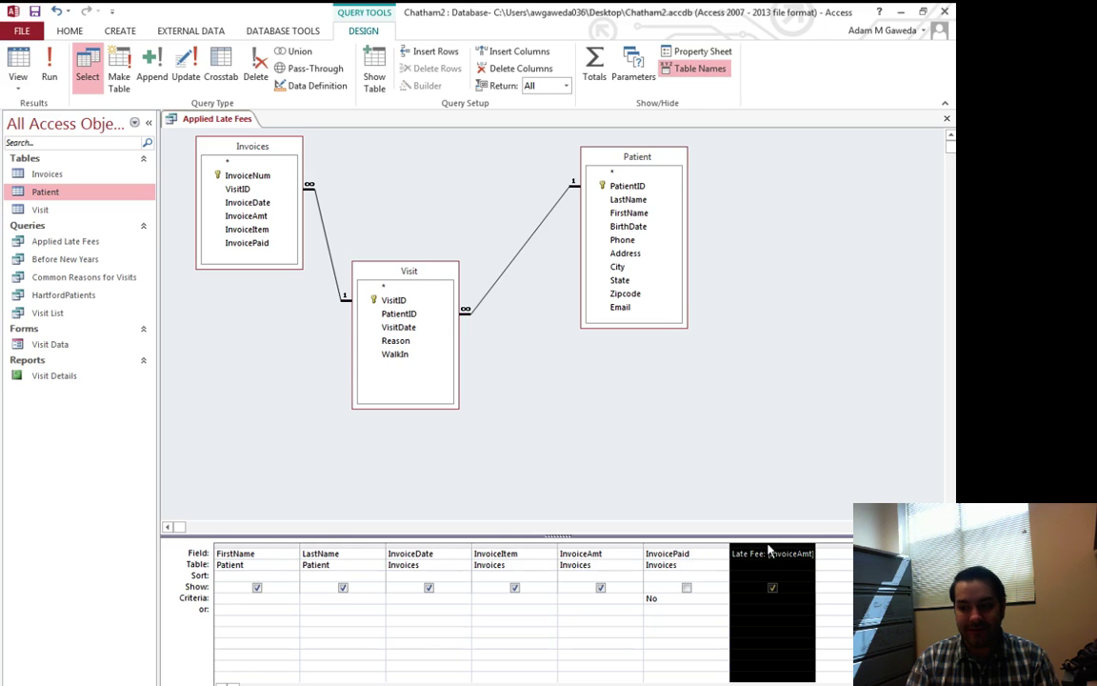
pyautogui.click(703, 52)
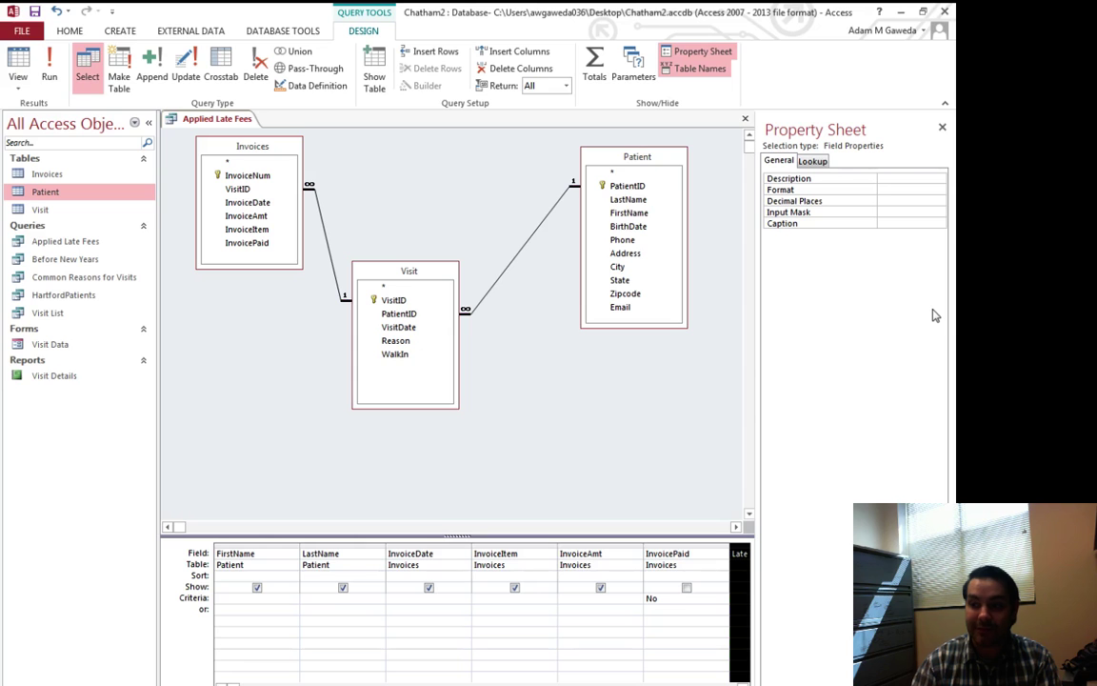
pyautogui.click(926, 188)
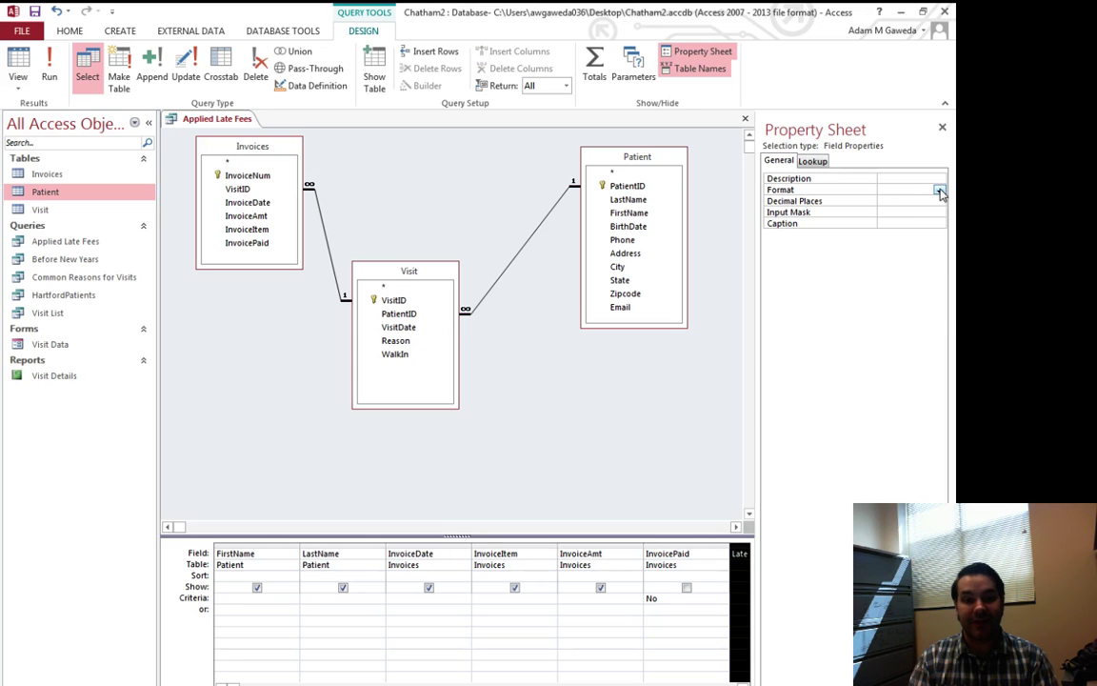
pyautogui.click(939, 191)
pyautogui.click(923, 211)
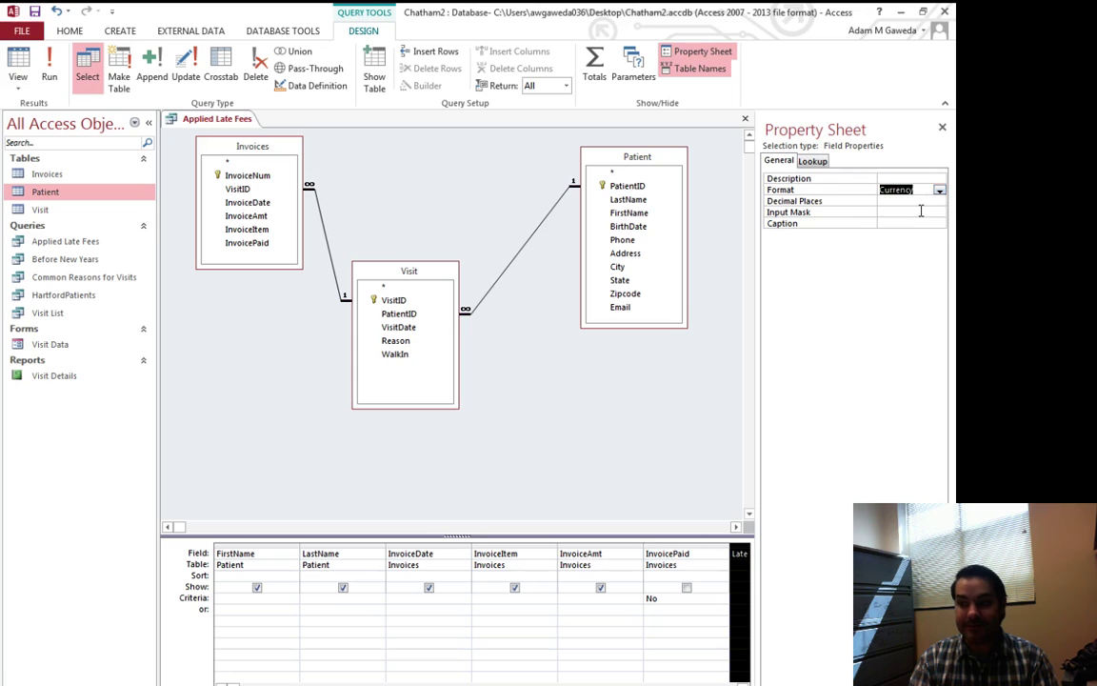
pyautogui.click(938, 202)
pyautogui.click(940, 203)
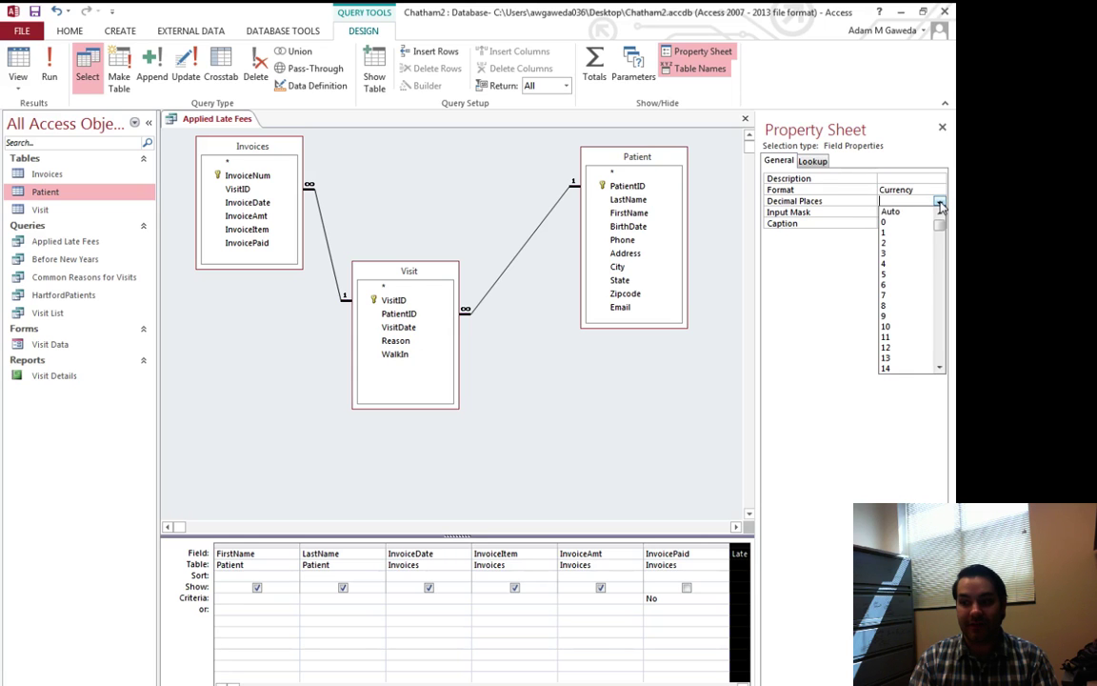
pyautogui.click(899, 244)
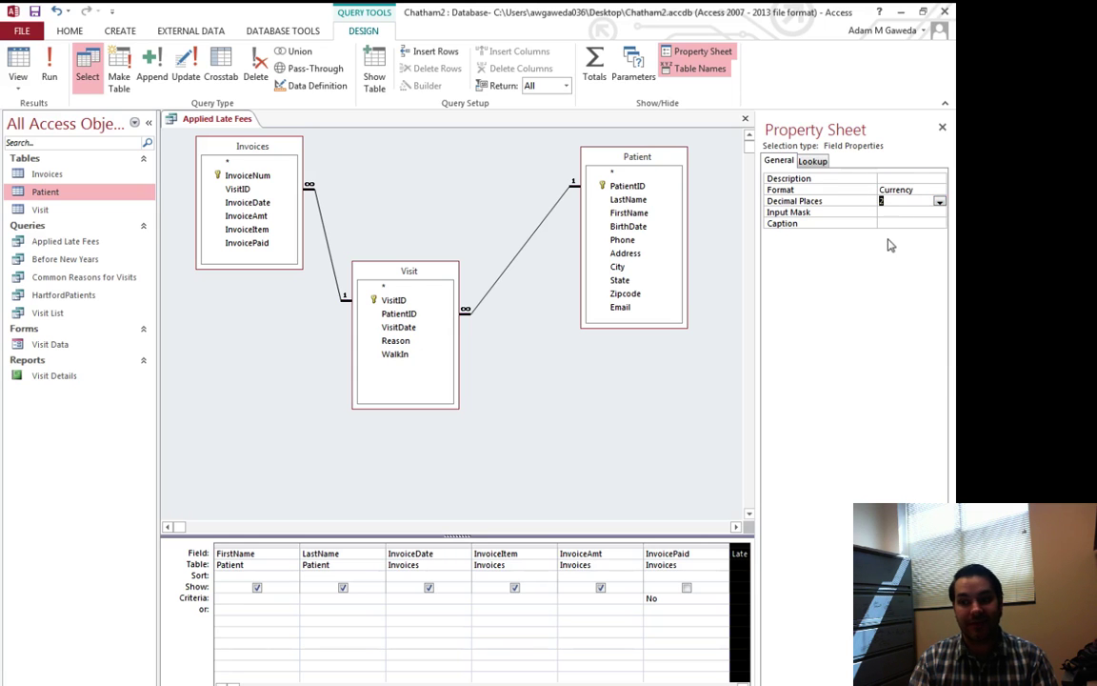
pyautogui.click(942, 127)
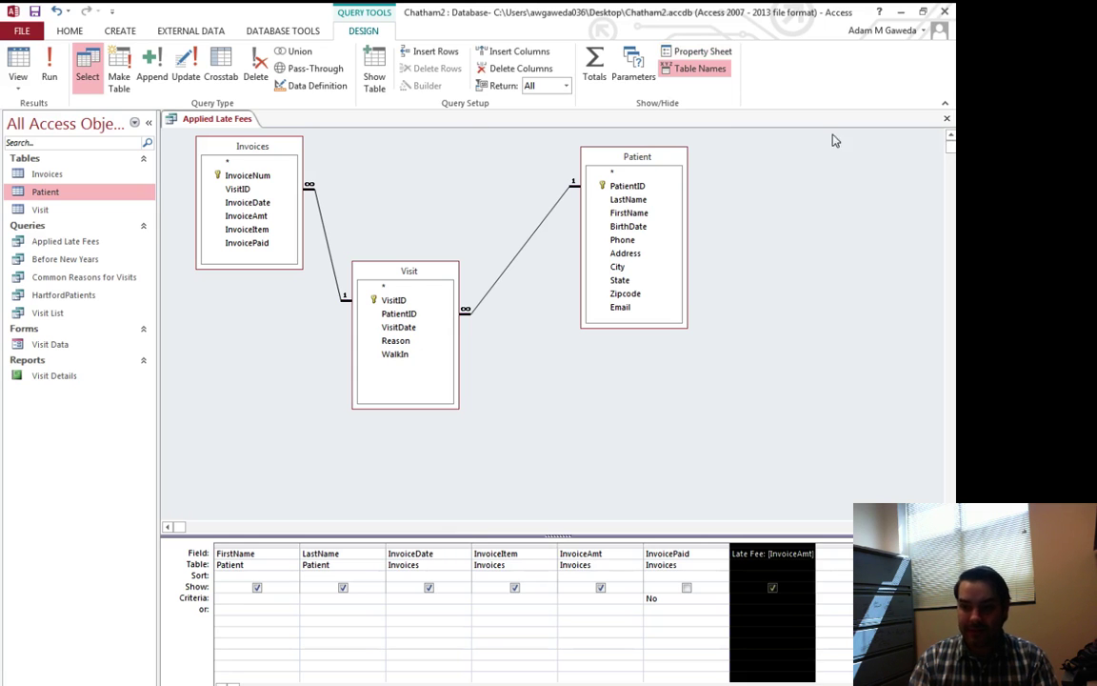
pyautogui.click(49, 64)
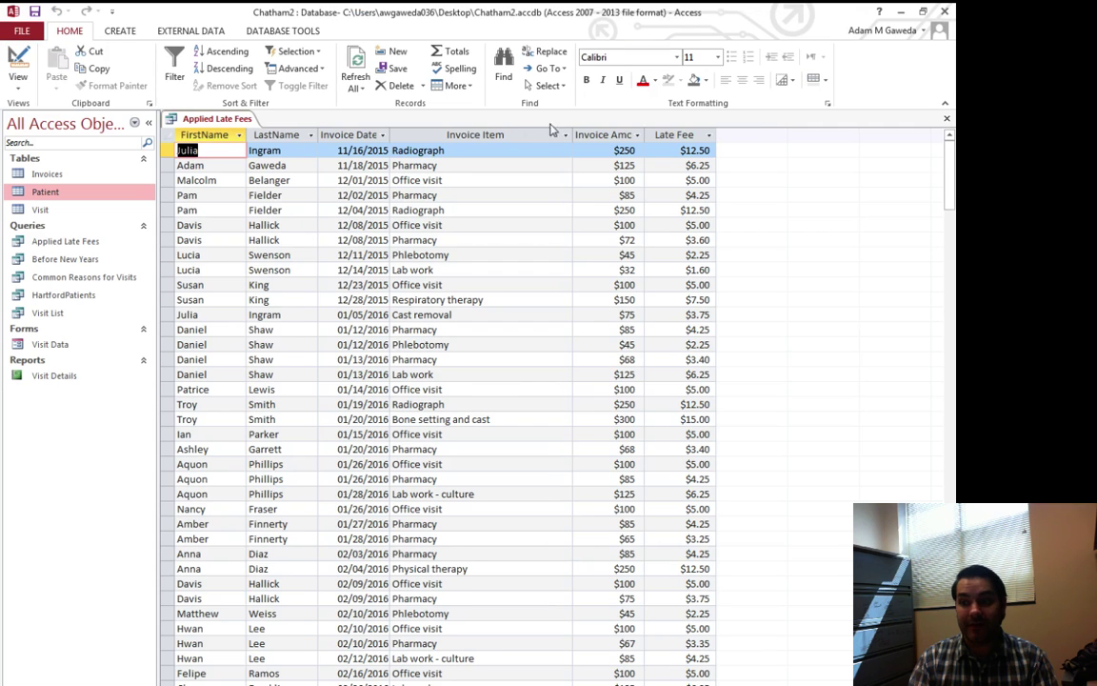
pyautogui.click(15, 72)
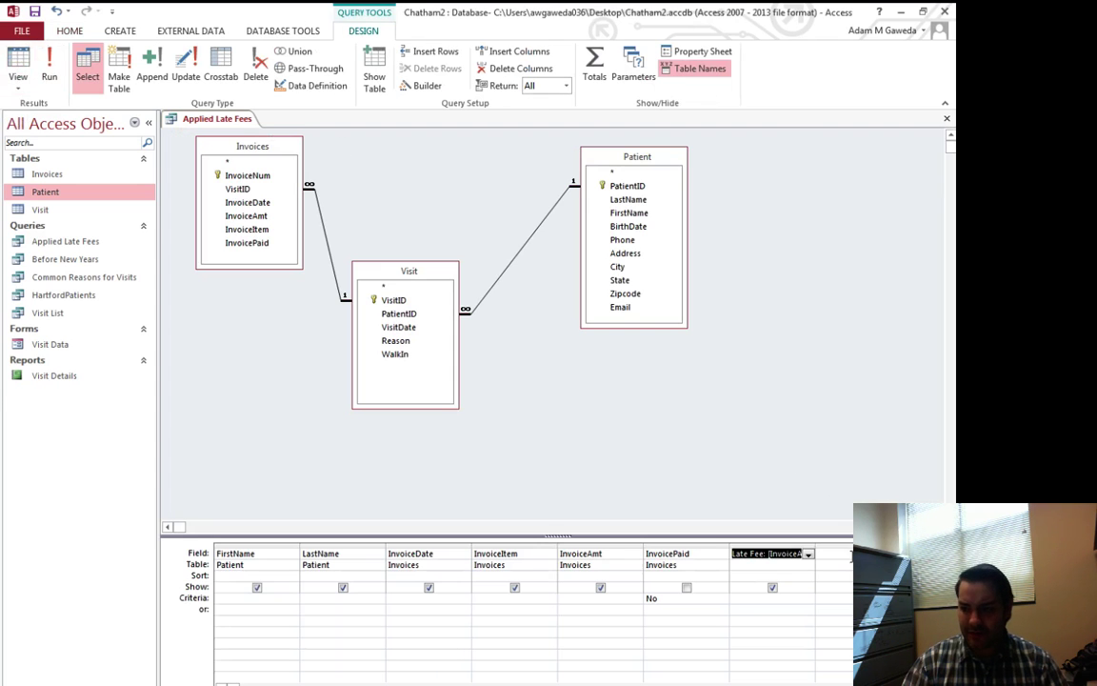
# - Build a calculated field named New Balance in the next empty column, adding [InvoiceAmt] and [Late Fee]
pyautogui.click(849, 552)
pyautogui.click(420, 85)
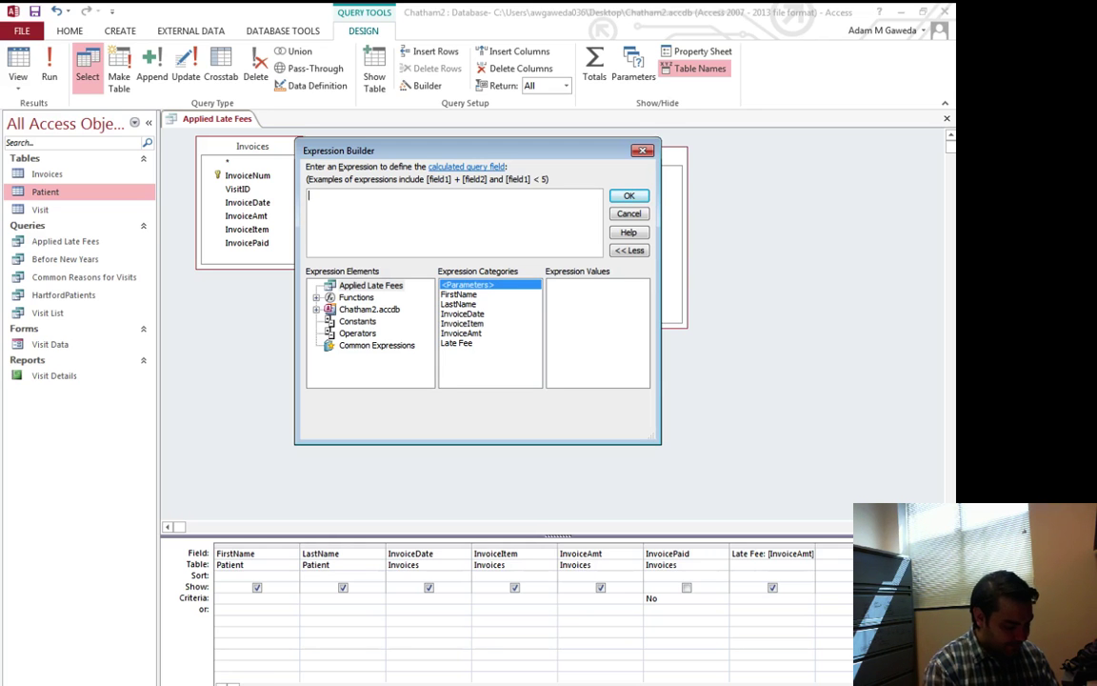
pyautogui.write('New Balance:')
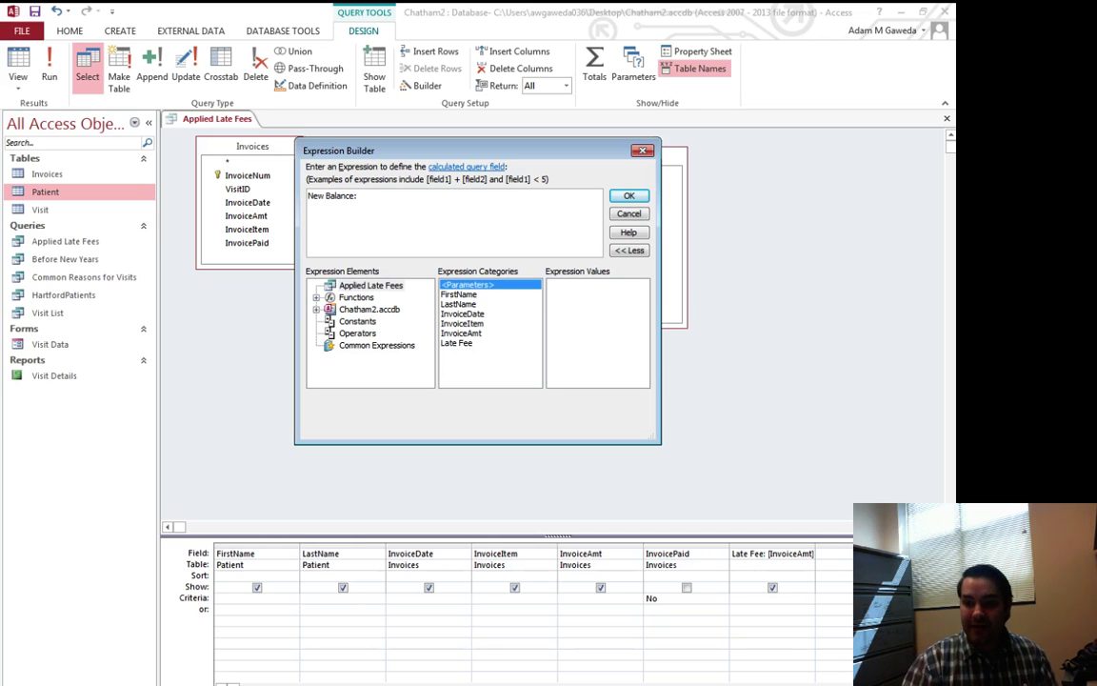
pyautogui.doubleClick(461, 333)
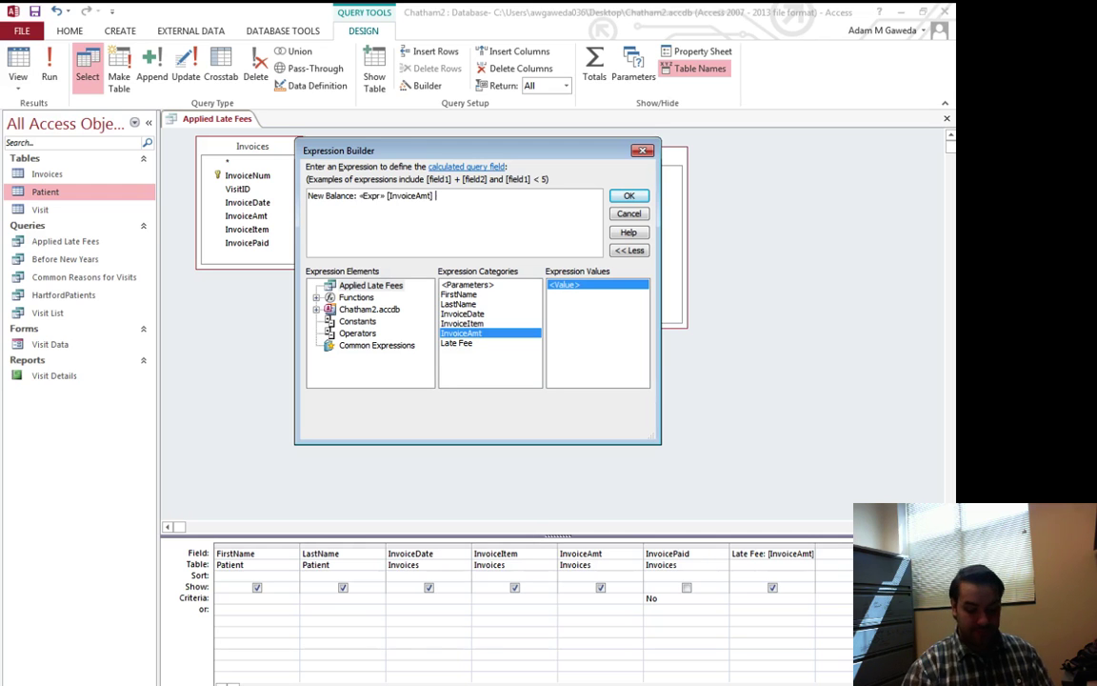
pyautogui.write('+')
pyautogui.doubleClick(457, 342)
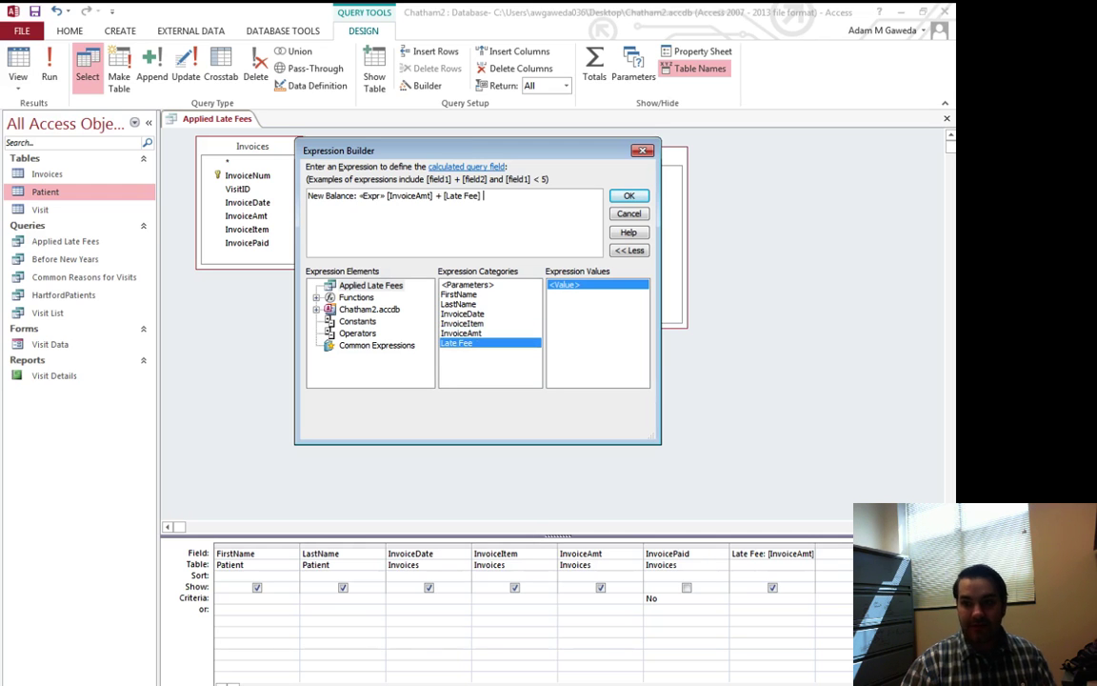
pyautogui.press('Return')
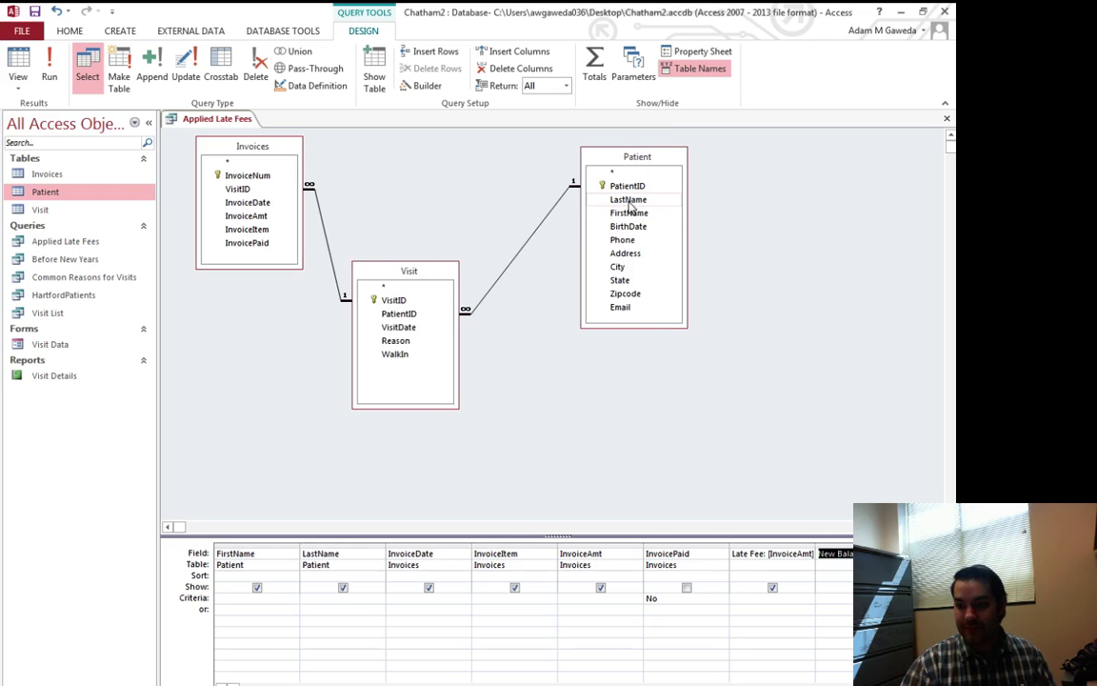
# - Remove the «Expr» placeholder from the New Balance expression, run the query, and return to the design
pyautogui.click(48, 76)
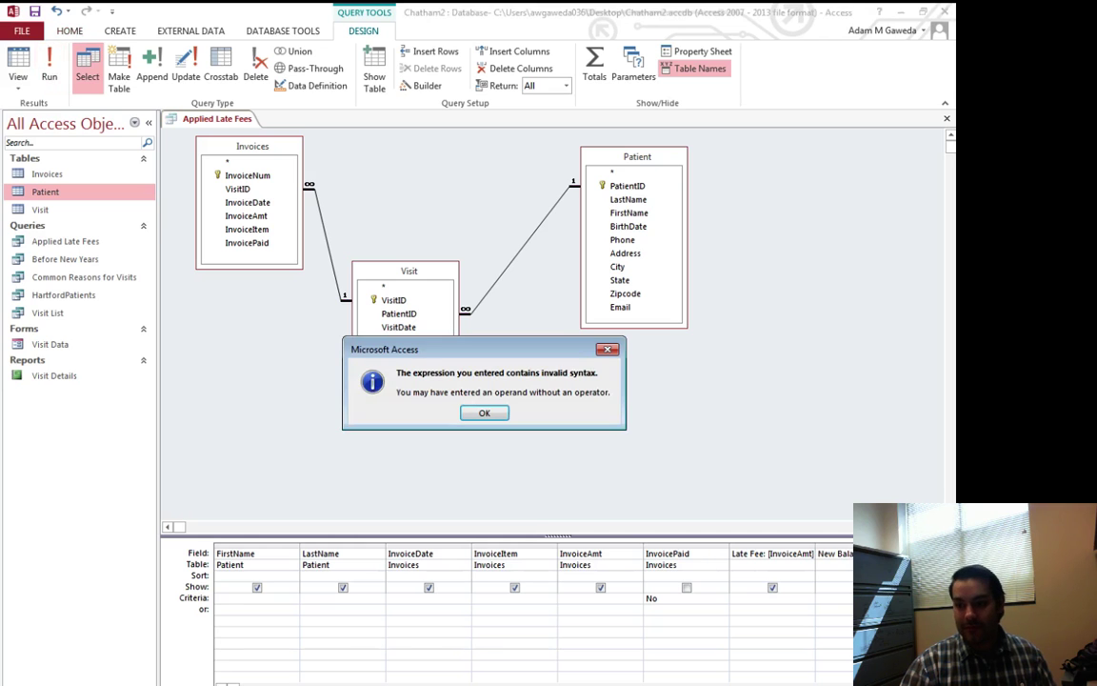
pyautogui.click(484, 412)
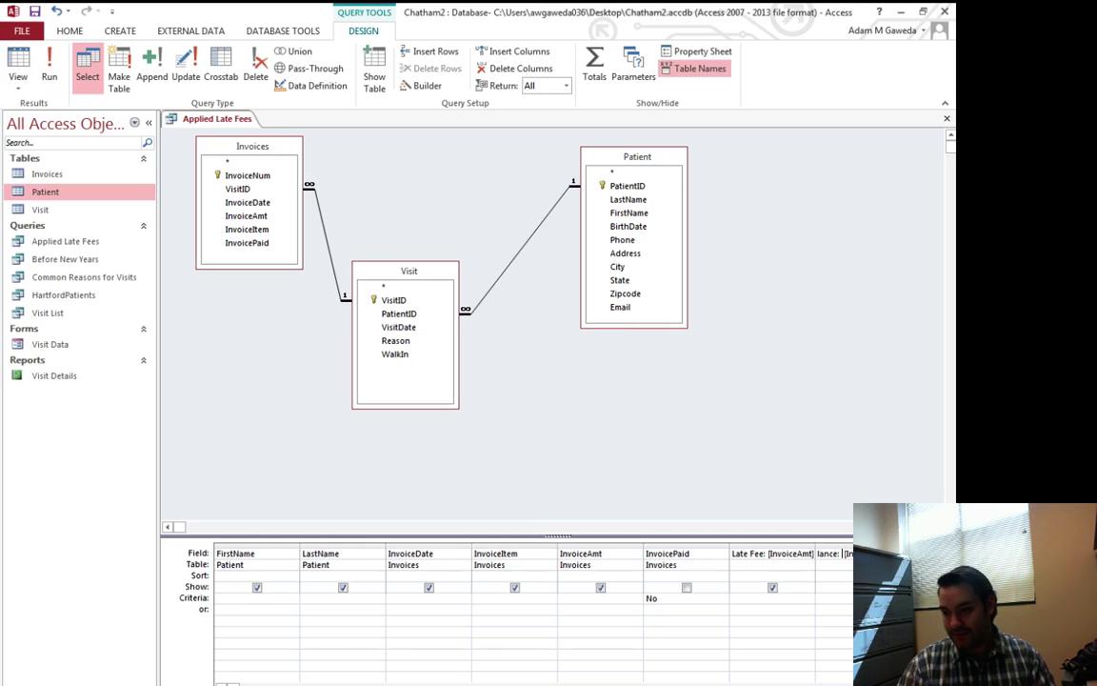
pyautogui.click(49, 76)
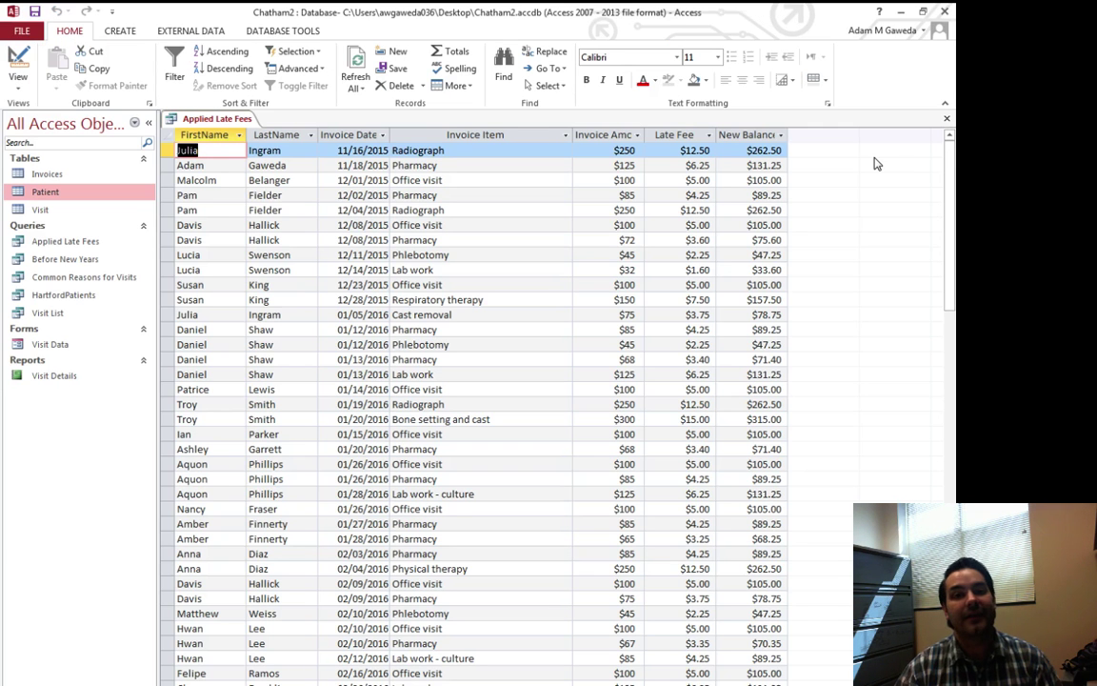
pyautogui.click(18, 62)
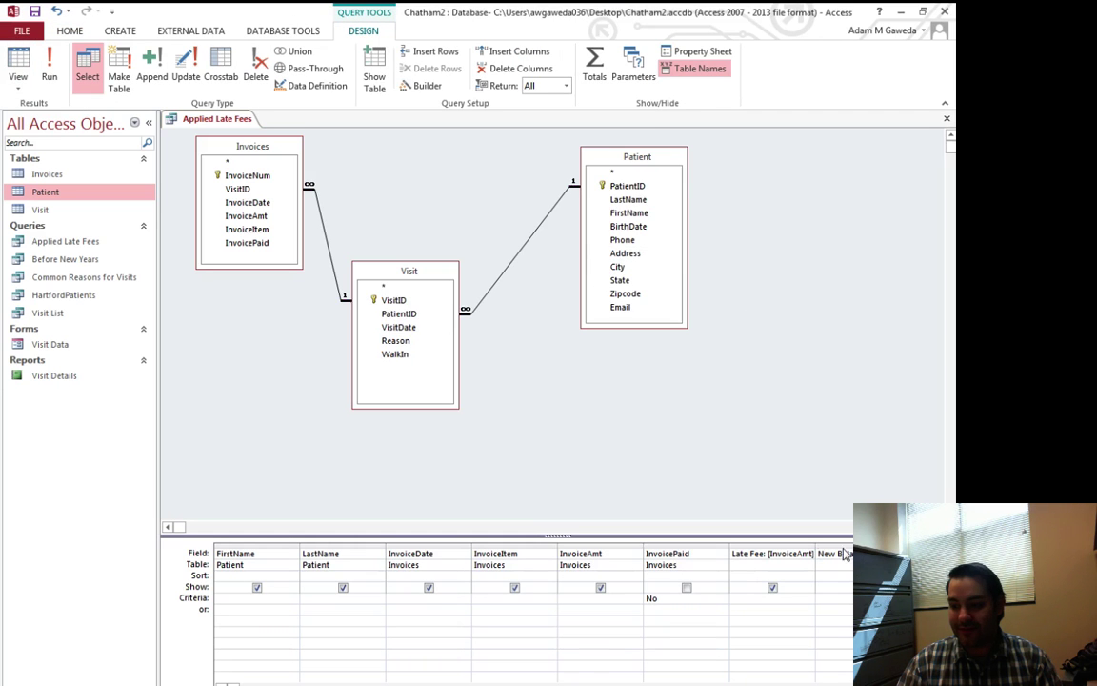
# - Clear the New Balance expression, rebuild it as New Balance: [InvoiceAmt] + [Late Fee] without the «Expr» placeholder, and run the query
pyautogui.click(423, 85)
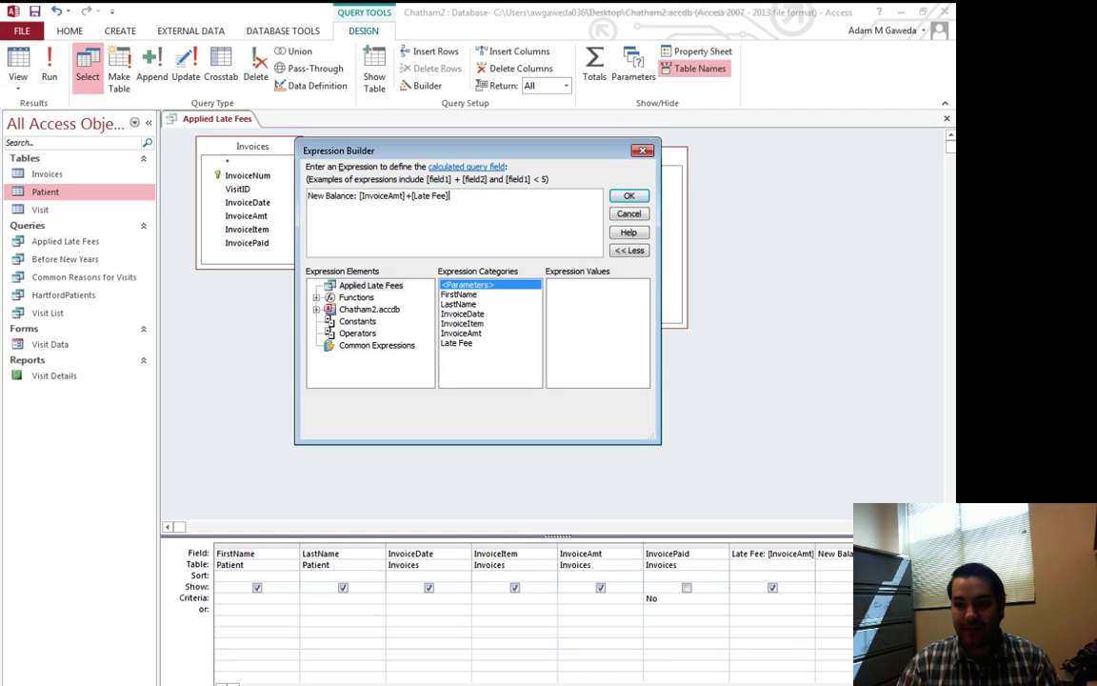
pyautogui.hotkey('ctrl', 'a')
pyautogui.press('Delete')
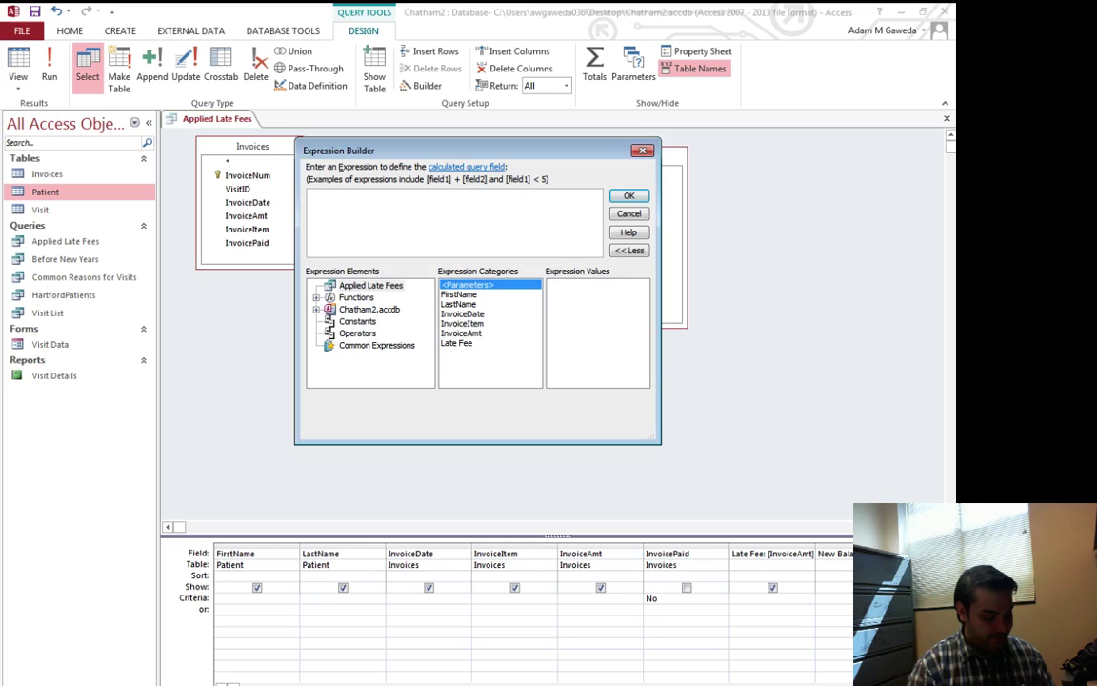
pyautogui.write('New Balance')
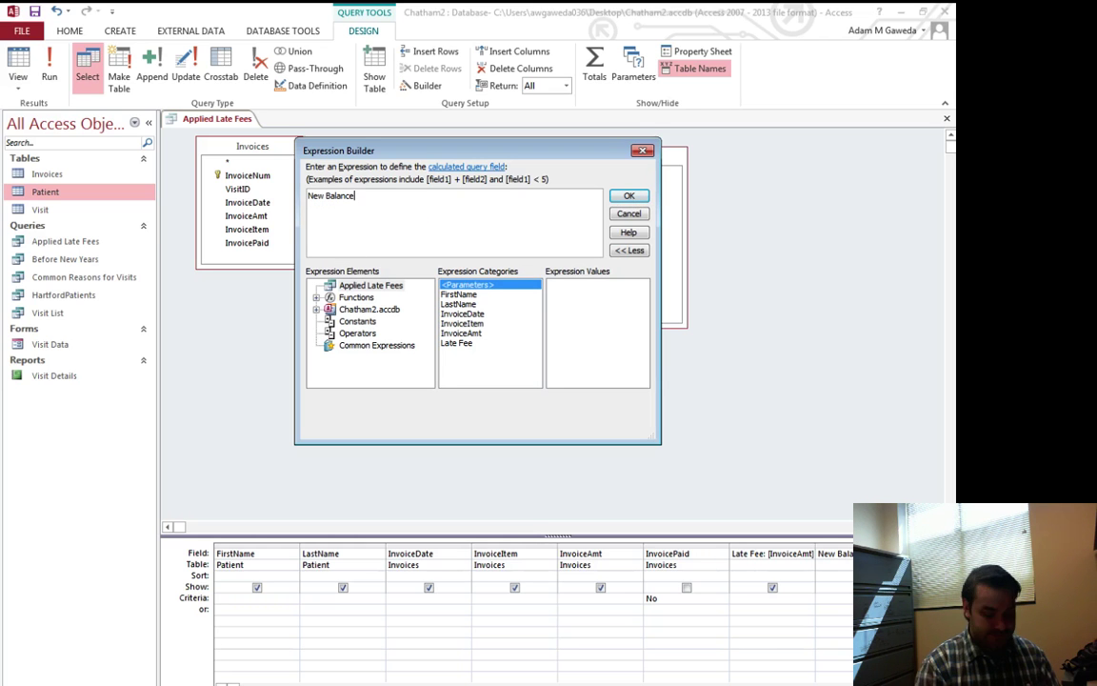
pyautogui.write(':')
pyautogui.doubleClick(461, 333)
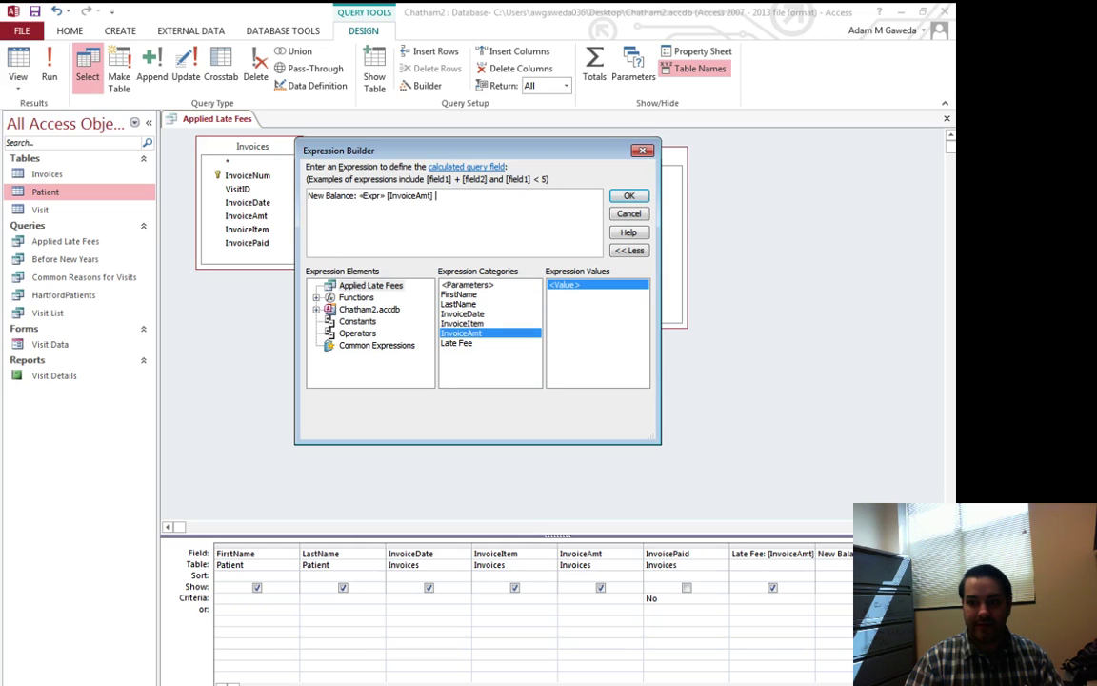
pyautogui.click(372, 195)
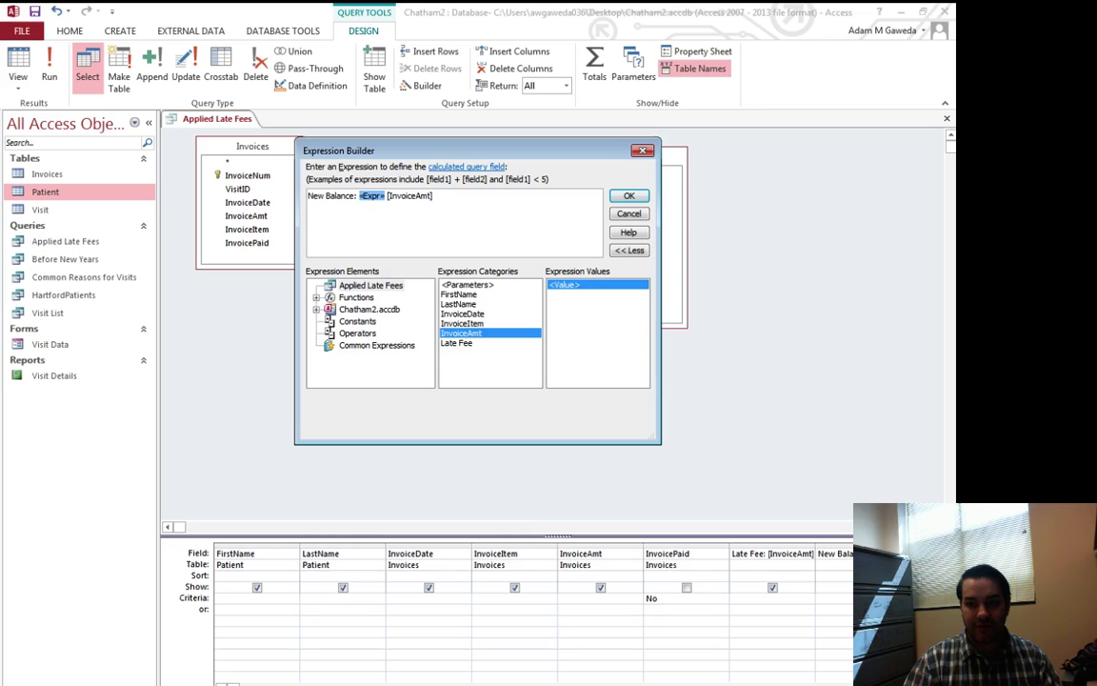
pyautogui.press('Delete')
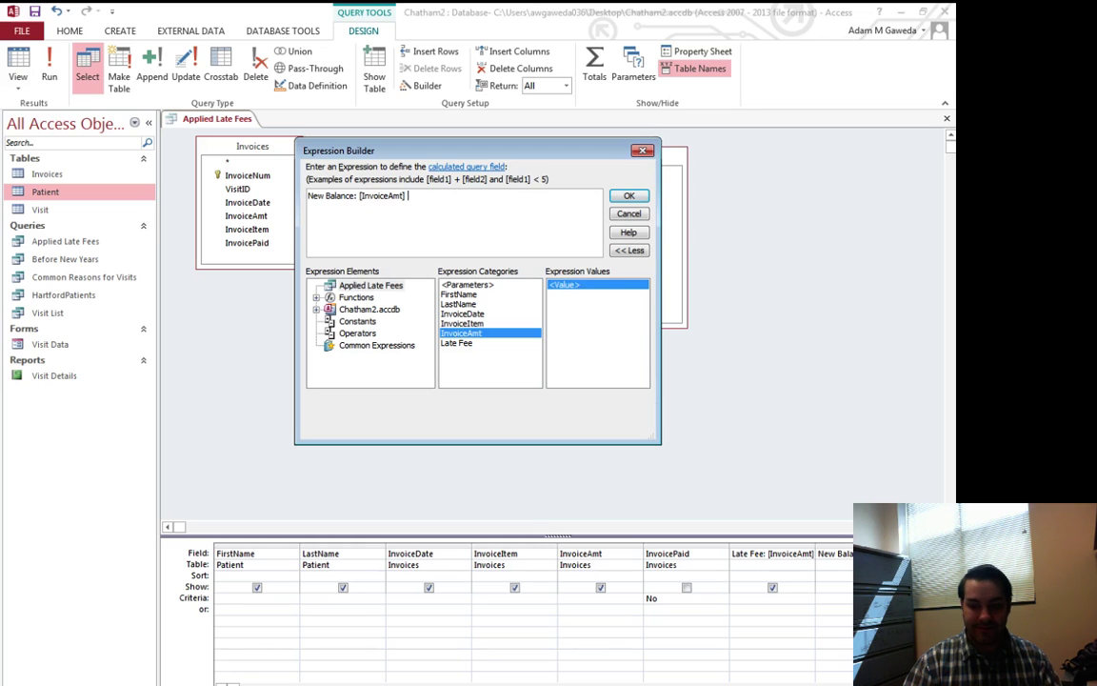
pyautogui.doubleClick(456, 343)
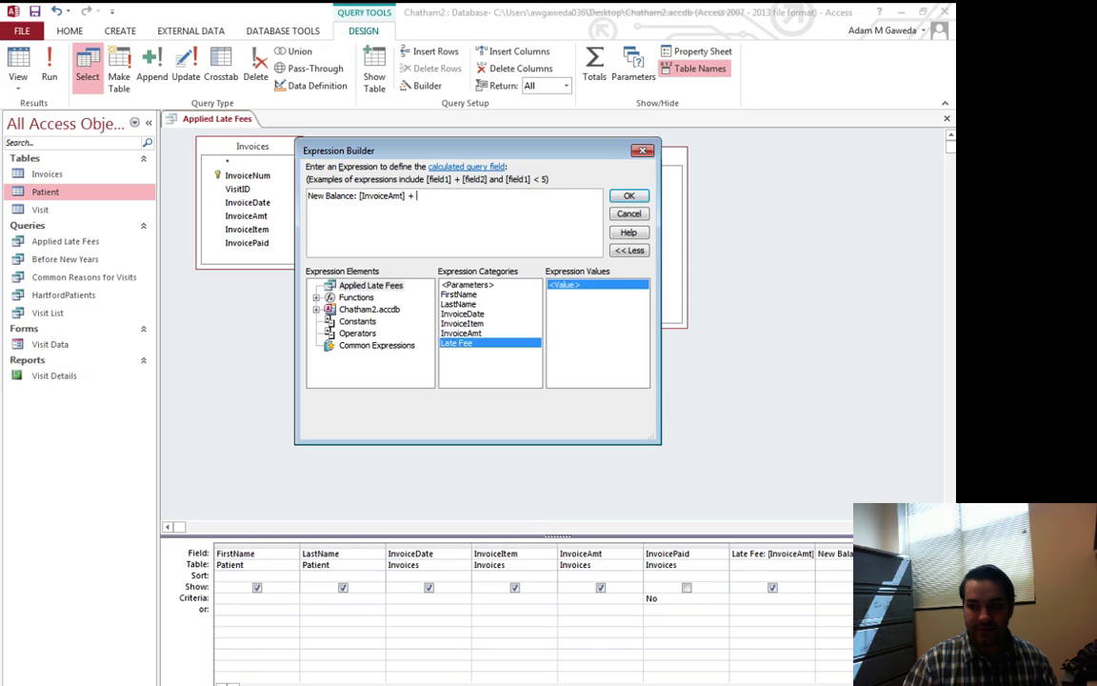
pyautogui.click(629, 195)
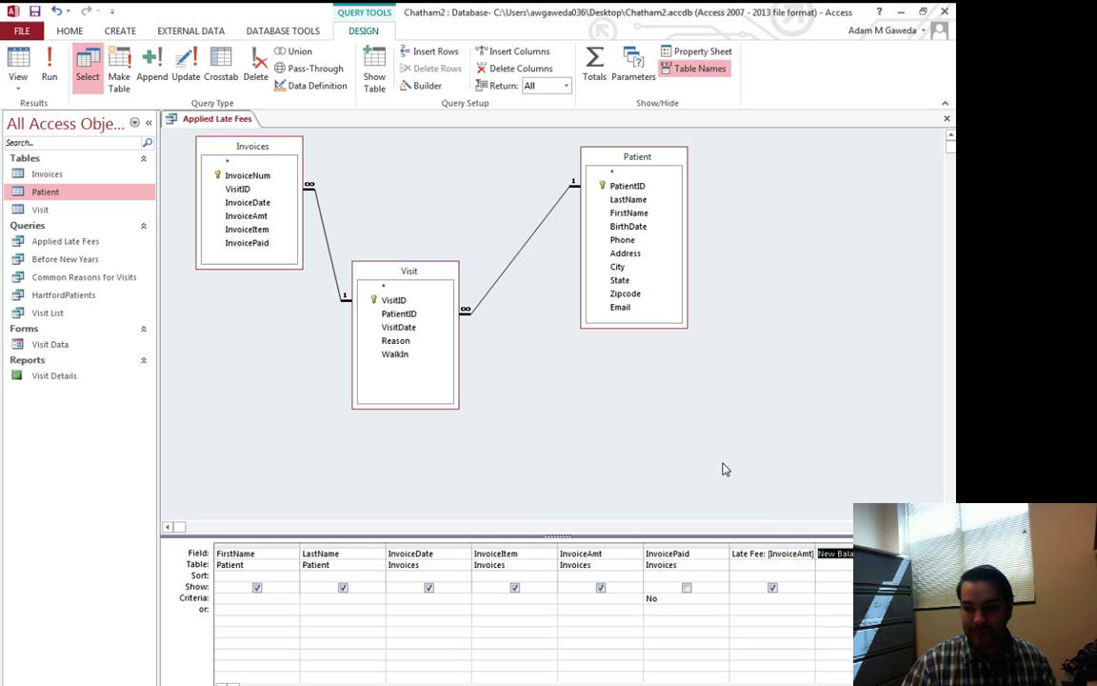
pyautogui.click(50, 75)
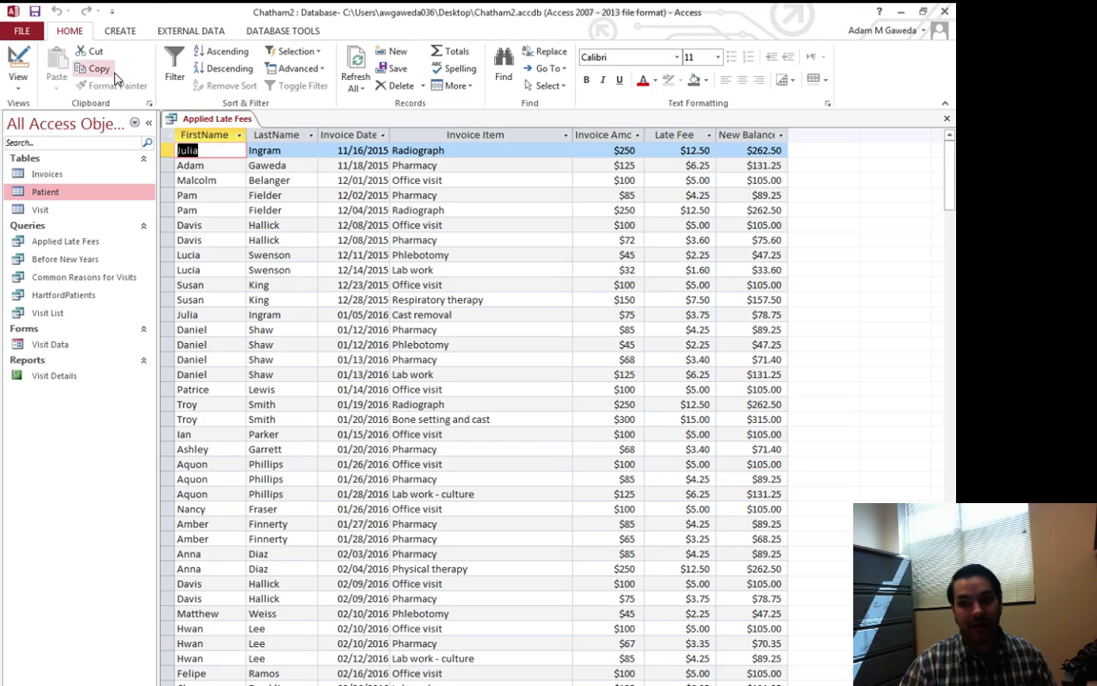
# - Highlight the invoice amount, Late Fee and New Balance columns in turn, and widen New Balance to fit its full heading
pyautogui.click(616, 138)
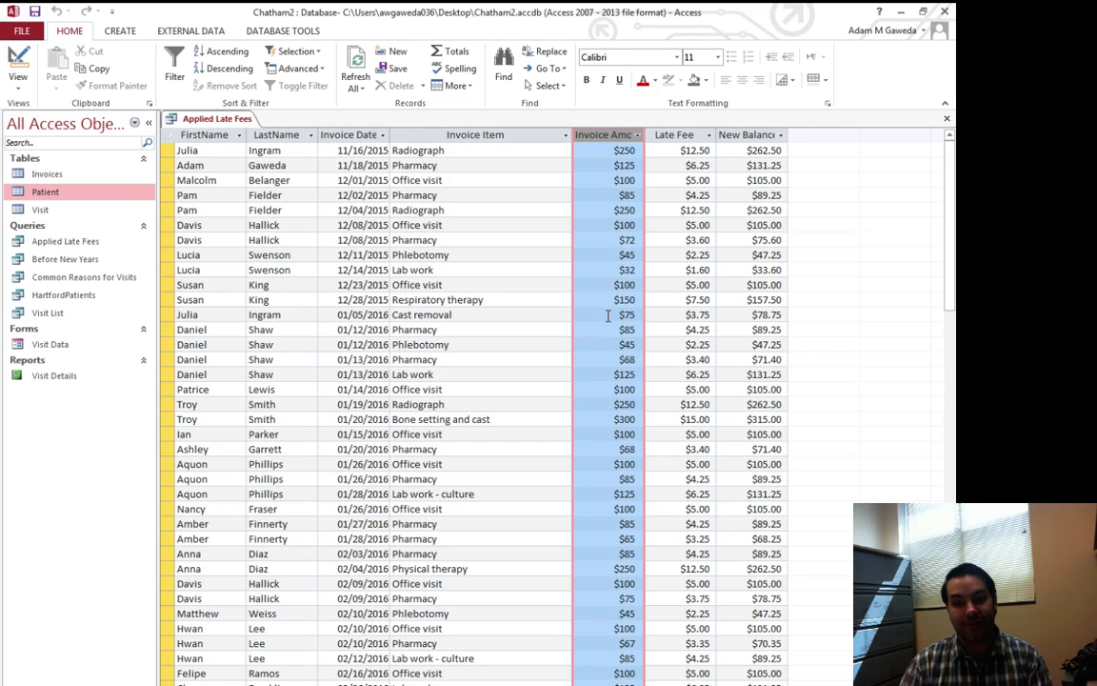
pyautogui.click(679, 136)
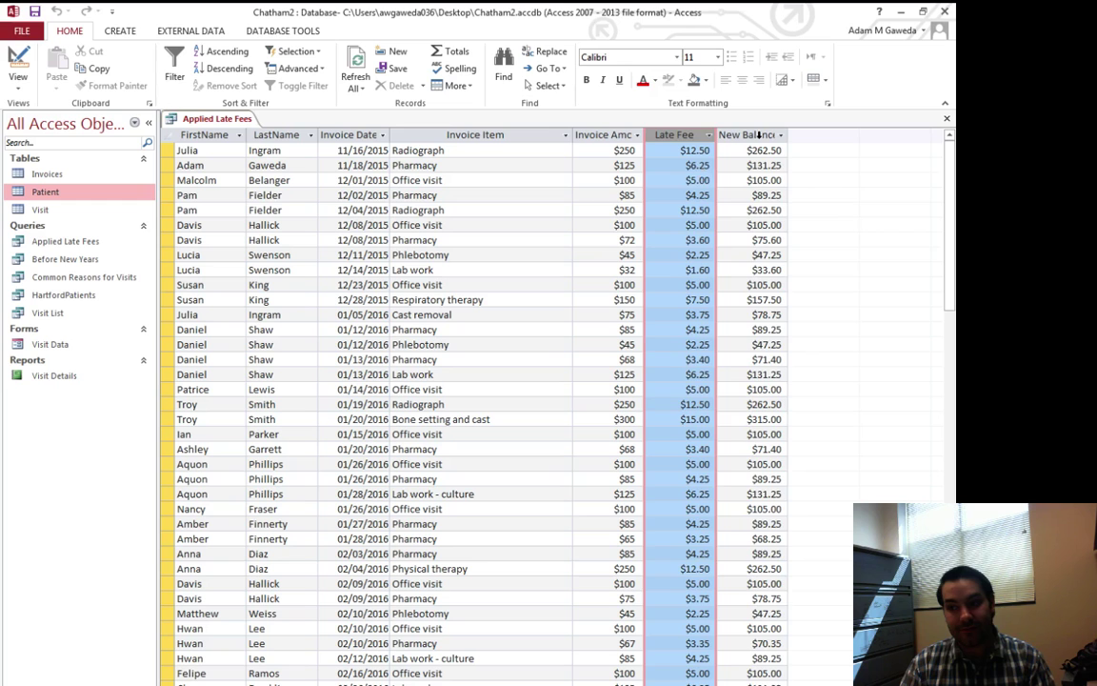
pyautogui.click(729, 135)
pyautogui.moveTo(788, 131); pyautogui.dragTo(801, 132)
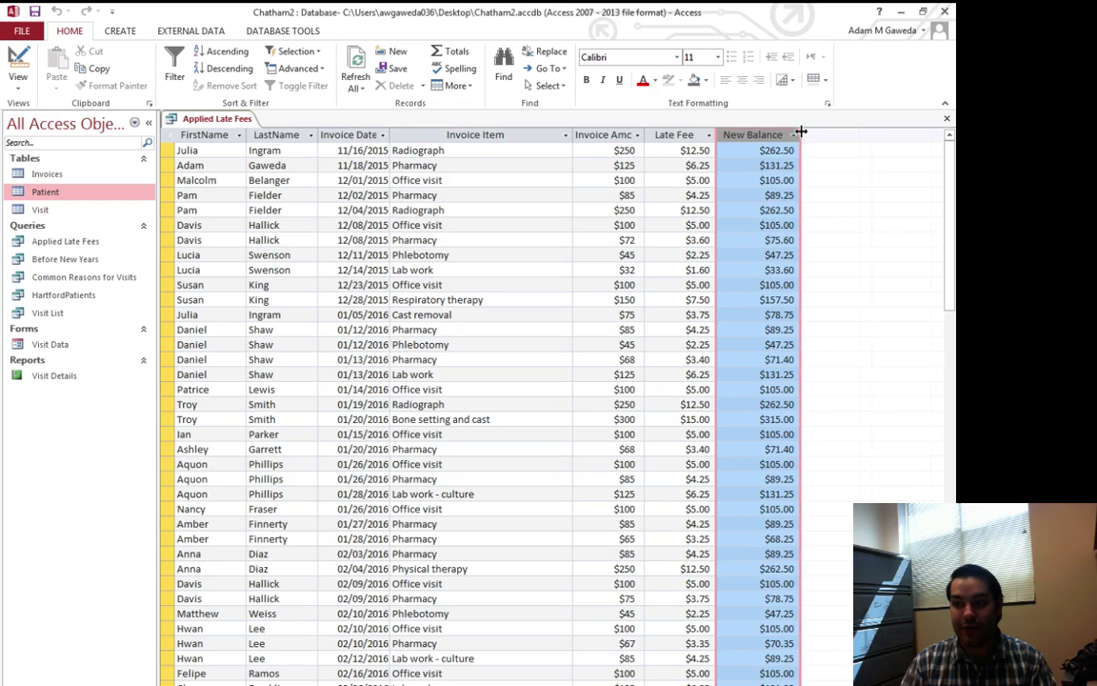
pyautogui.click(786, 180)
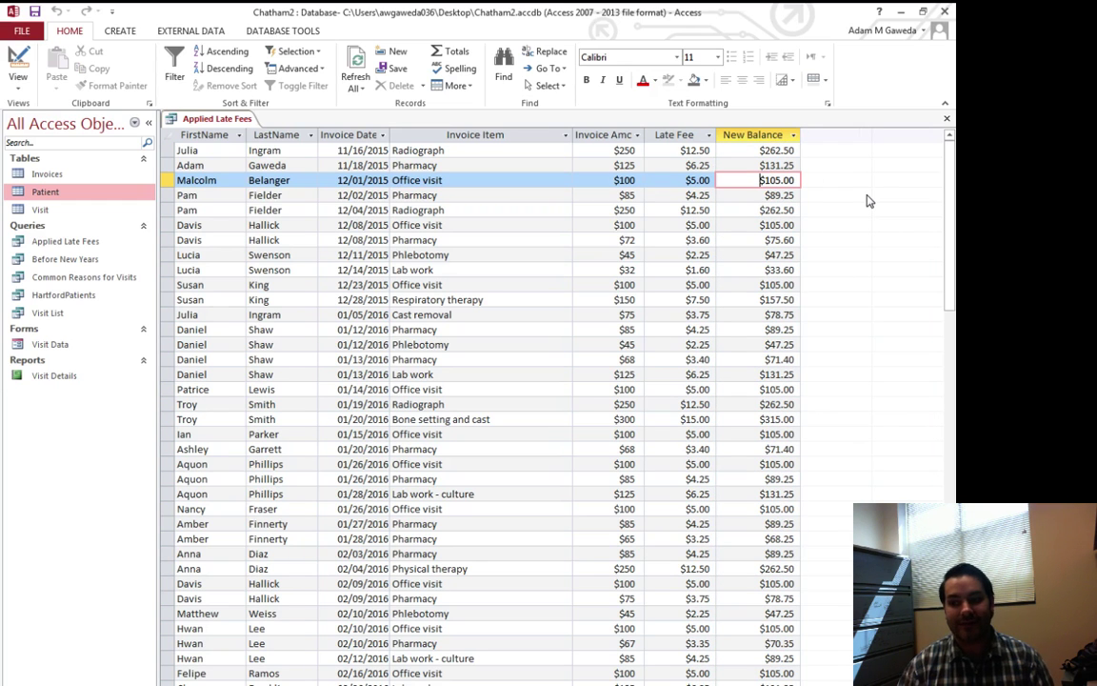